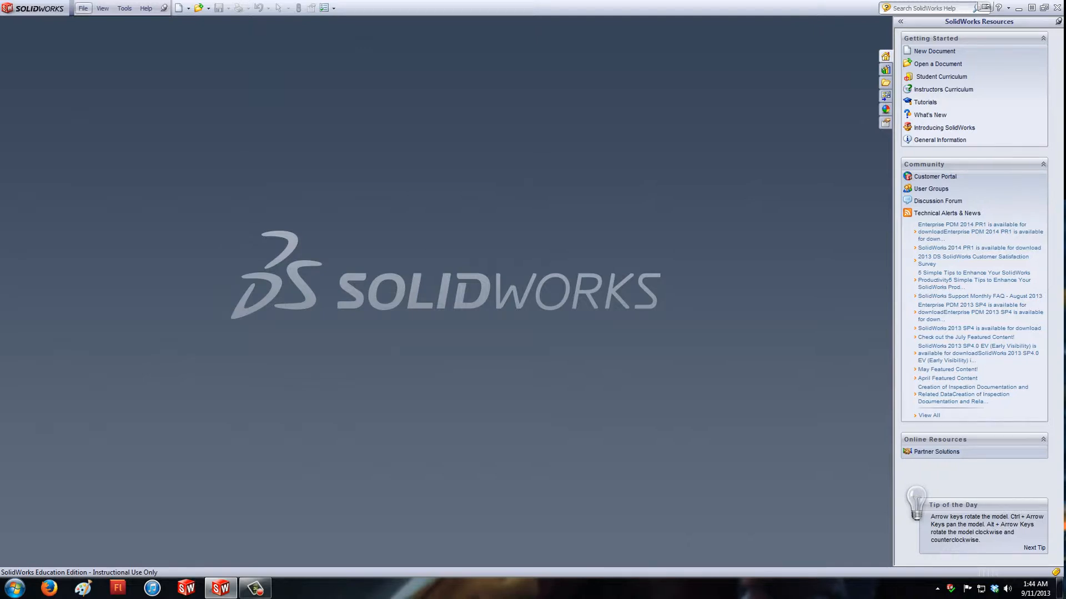
Create a new empty Part document via File > New.
{"action": "left_click", "coordinate": [84, 8]}
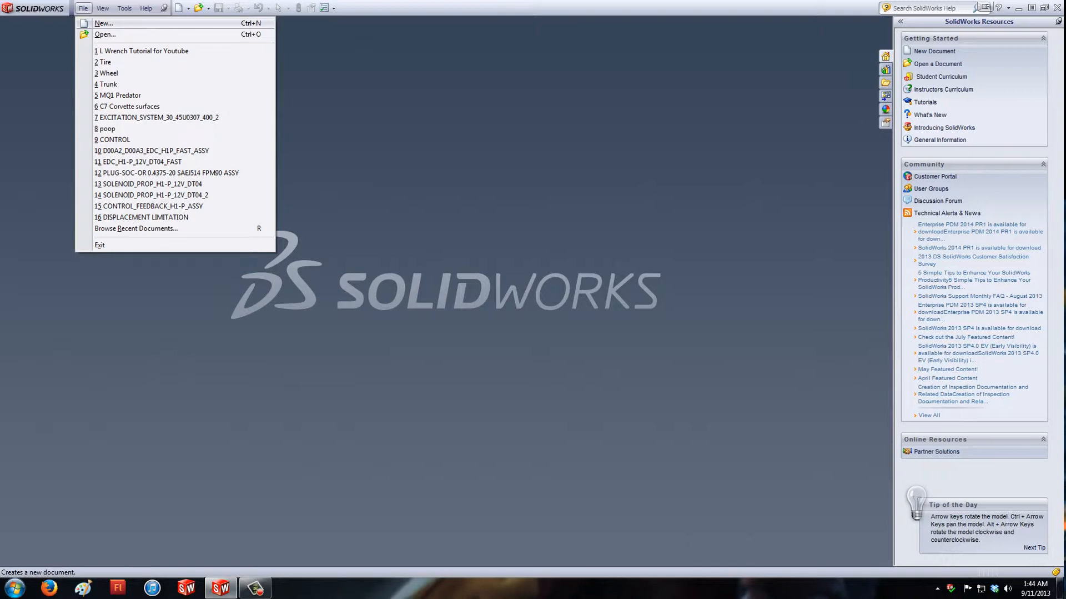
{"action": "left_click", "coordinate": [105, 23]}
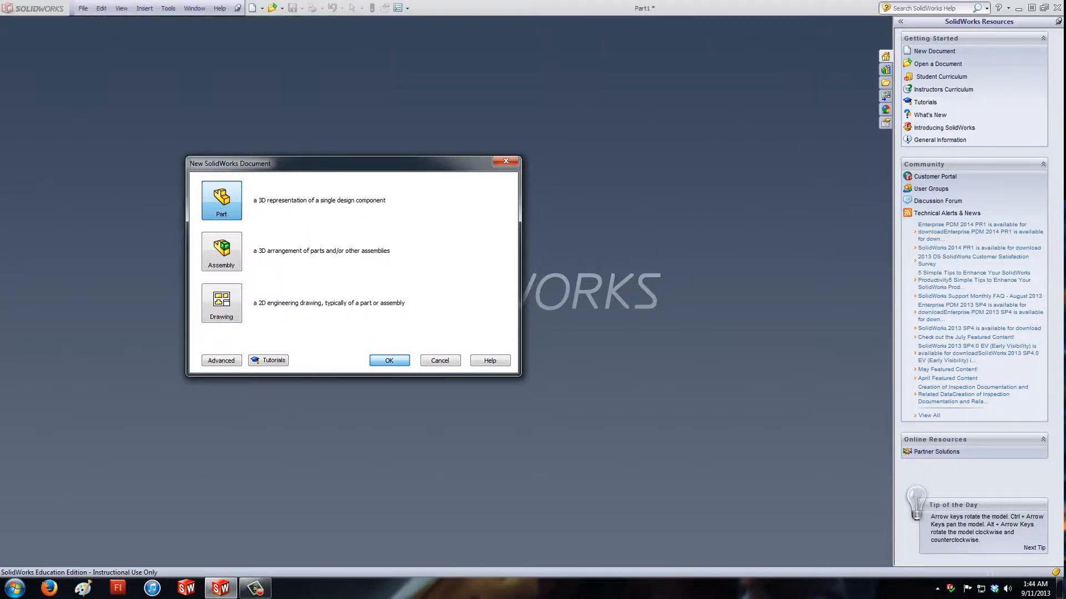
{"action": "left_click", "coordinate": [389, 359]}
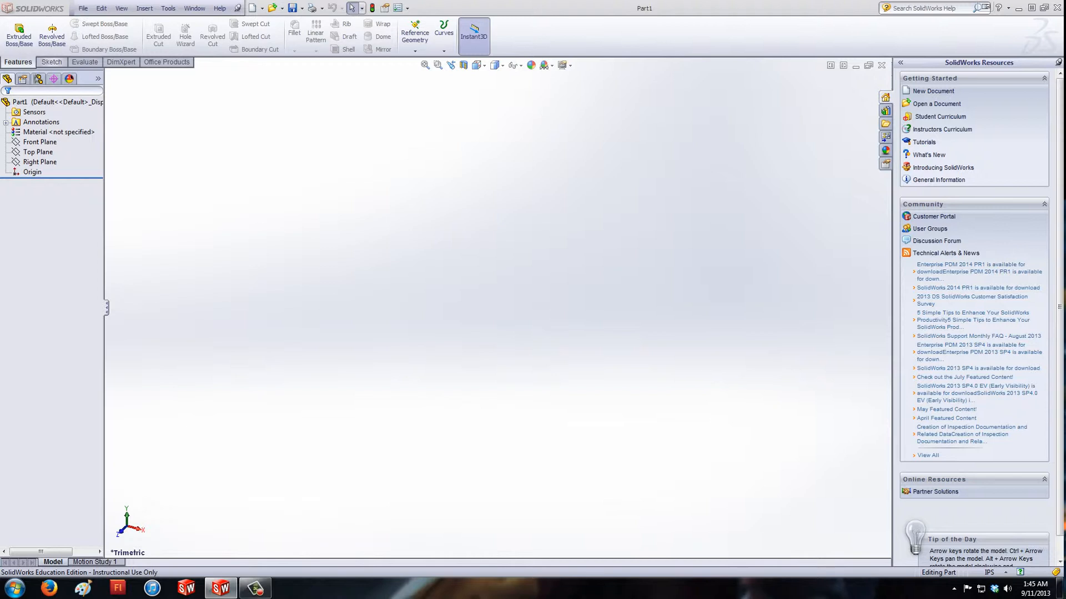
Start a sketch on the Top Plane and view it Normal To, looking straight down.
{"action": "left_click", "coordinate": [51, 62]}
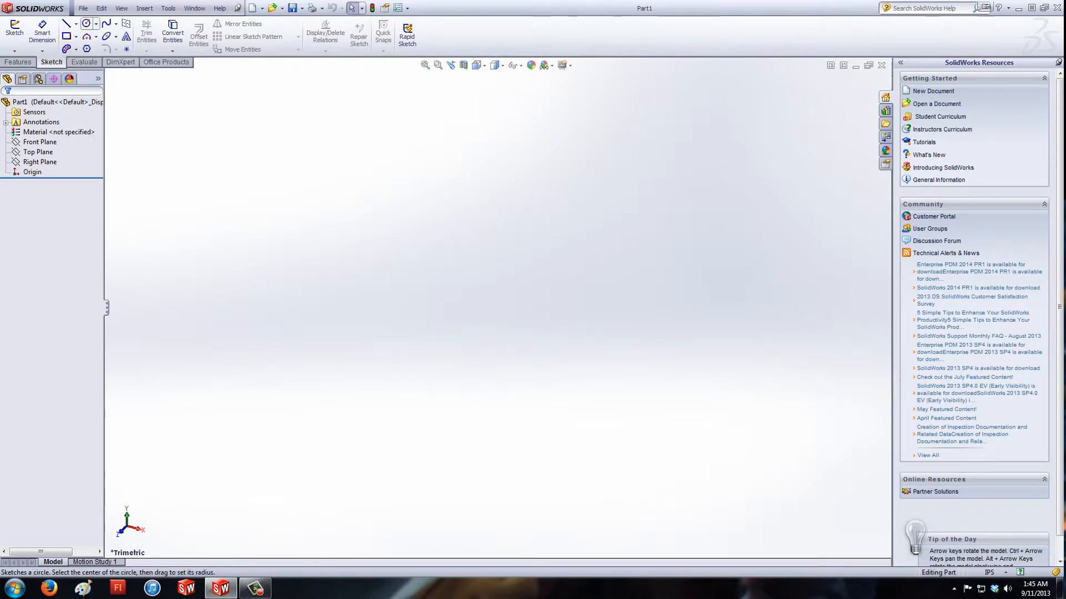
{"action": "left_click", "coordinate": [15, 33]}
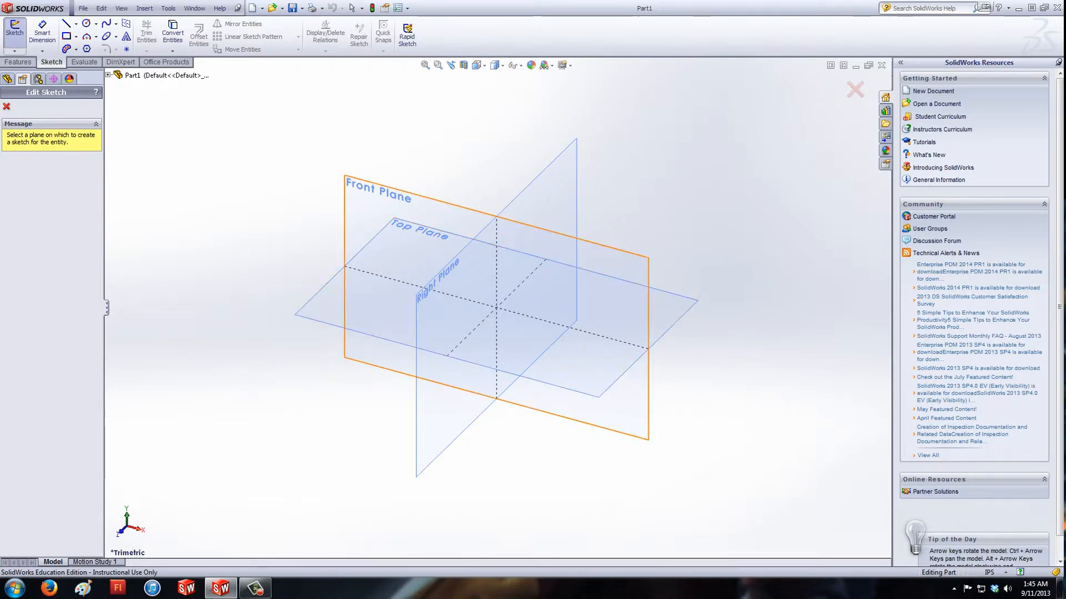
{"action": "left_click", "coordinate": [367, 319]}
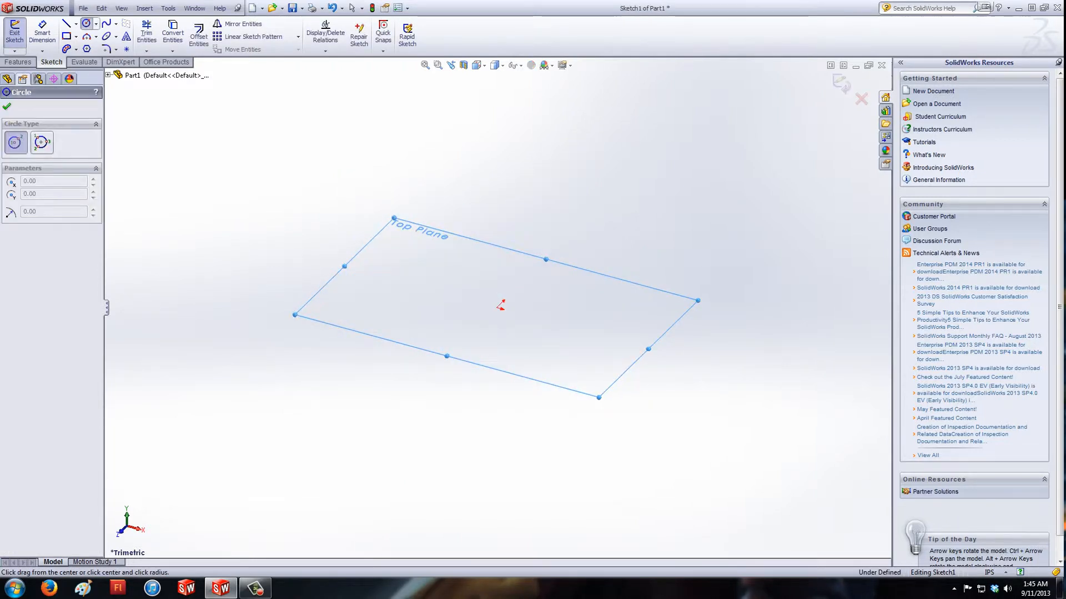
{"action": "key", "text": "space"}
{"action": "double_click", "coordinate": [413, 338]}
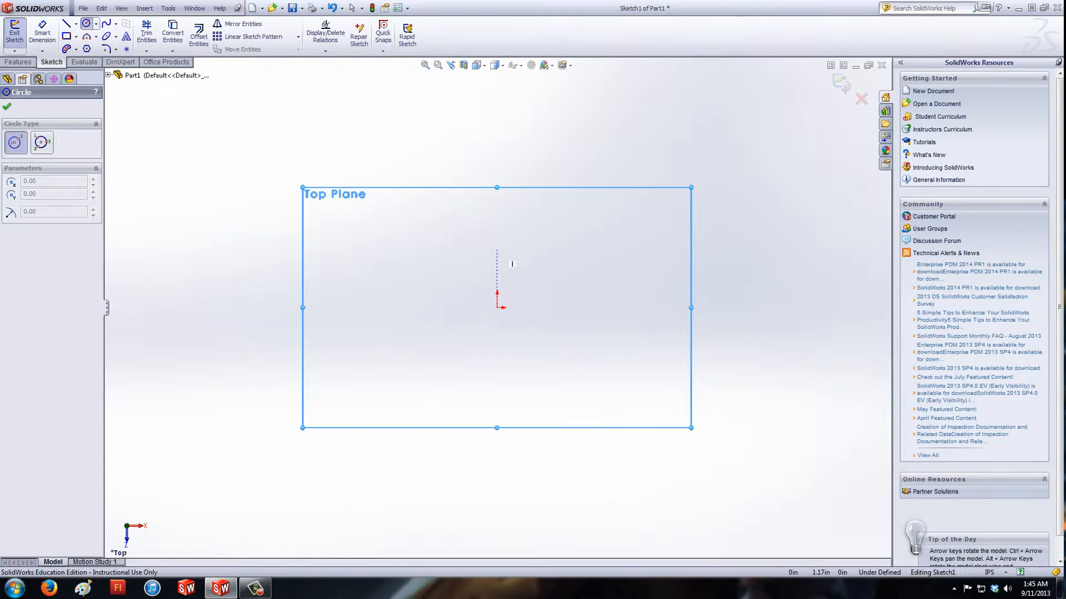
{"action": "scroll", "coordinate": [510, 258], "scroll_direction": "down", "scroll_amount": 1}
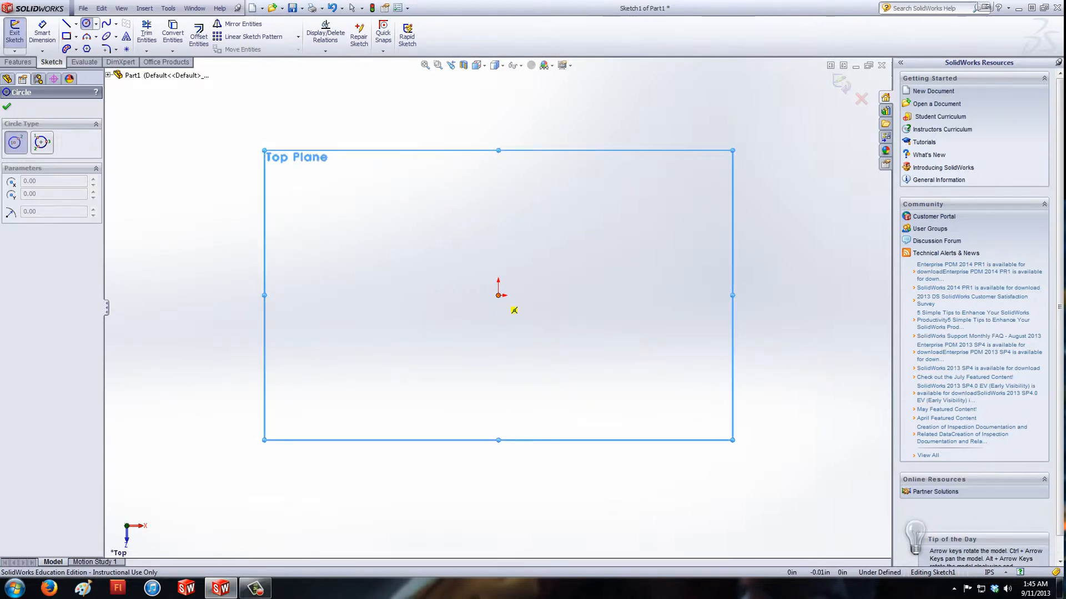
Draw a circle centred on the origin, roughly 1.61 in radius.
{"action": "left_click", "coordinate": [514, 310]}
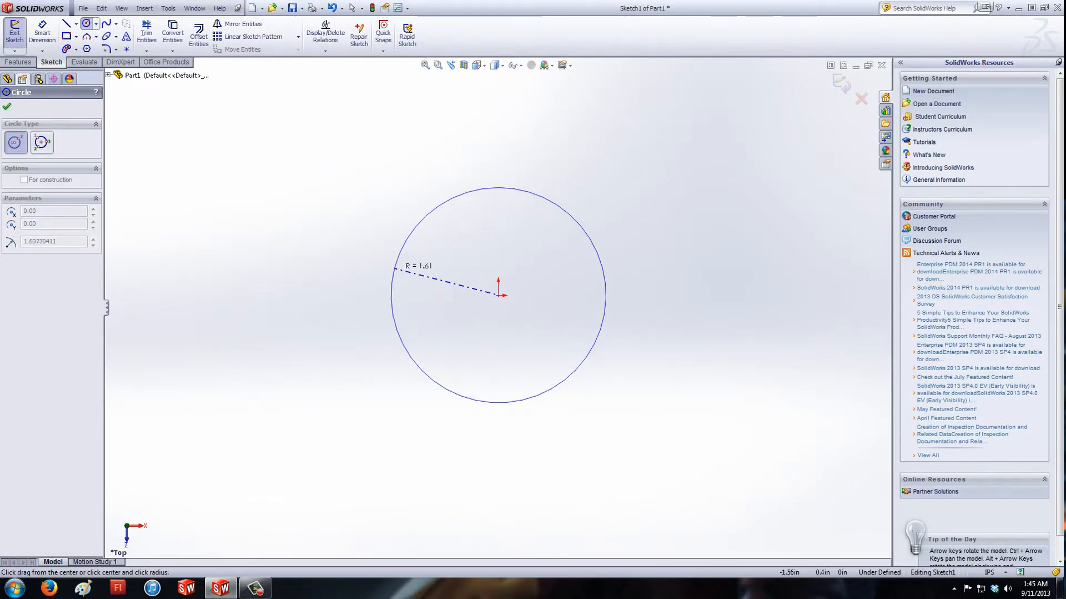
{"action": "left_click", "coordinate": [393, 266]}
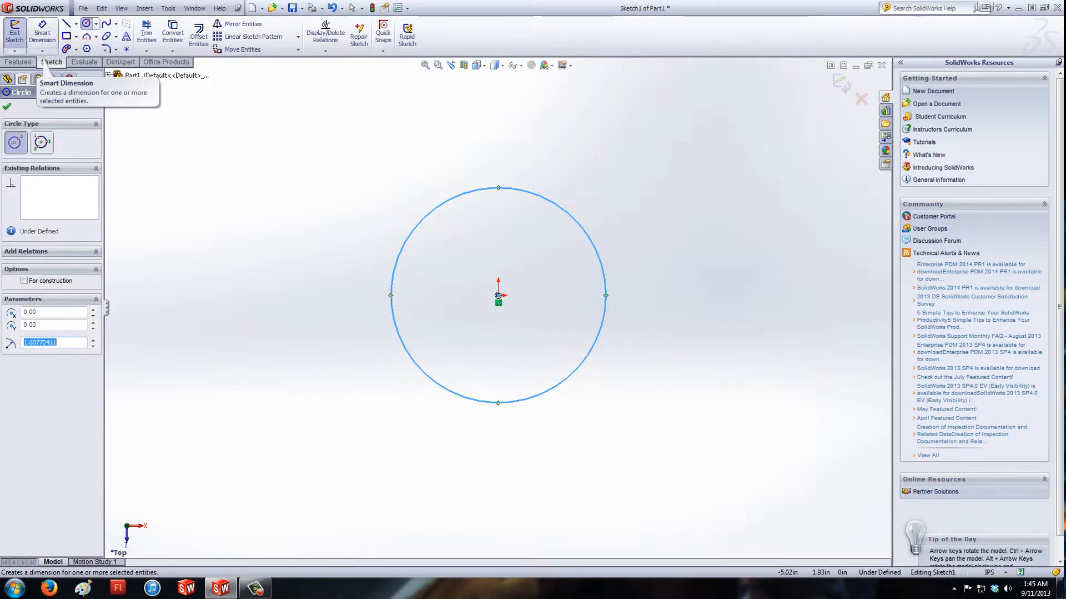
Dimension the circle to a 3.00 in diameter with Smart Dimension, leaving tolerances unchanged.
{"action": "left_click", "coordinate": [42, 33]}
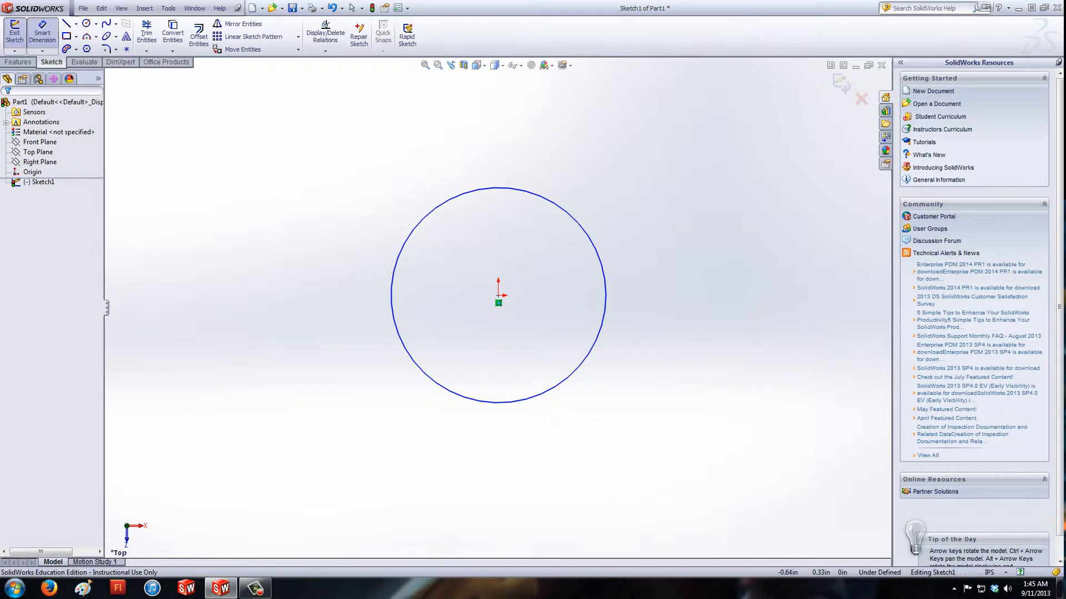
{"action": "left_click", "coordinate": [393, 271]}
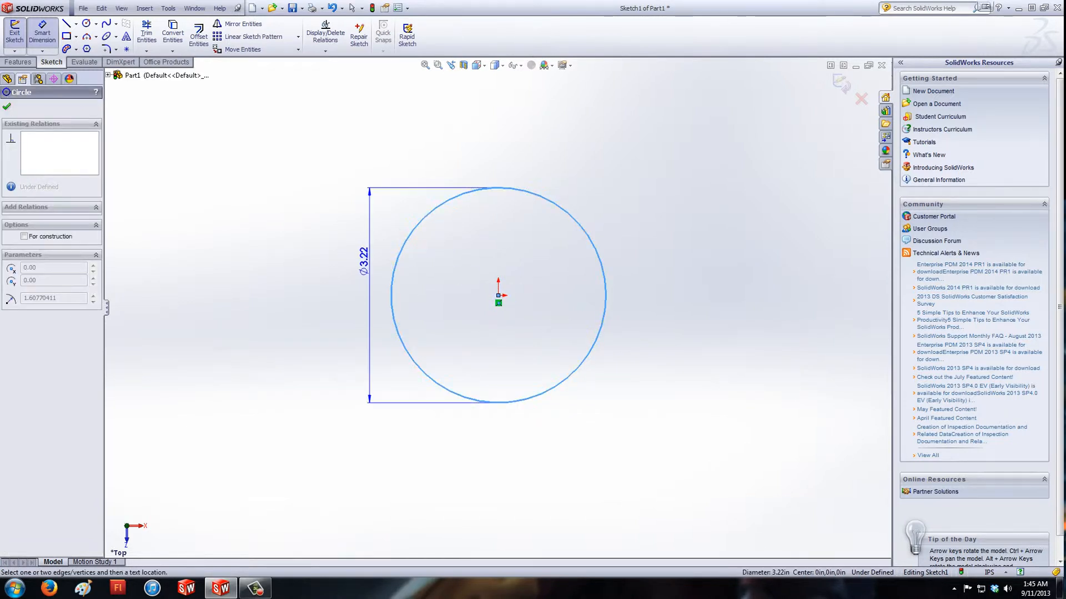
{"action": "left_click", "coordinate": [400, 266]}
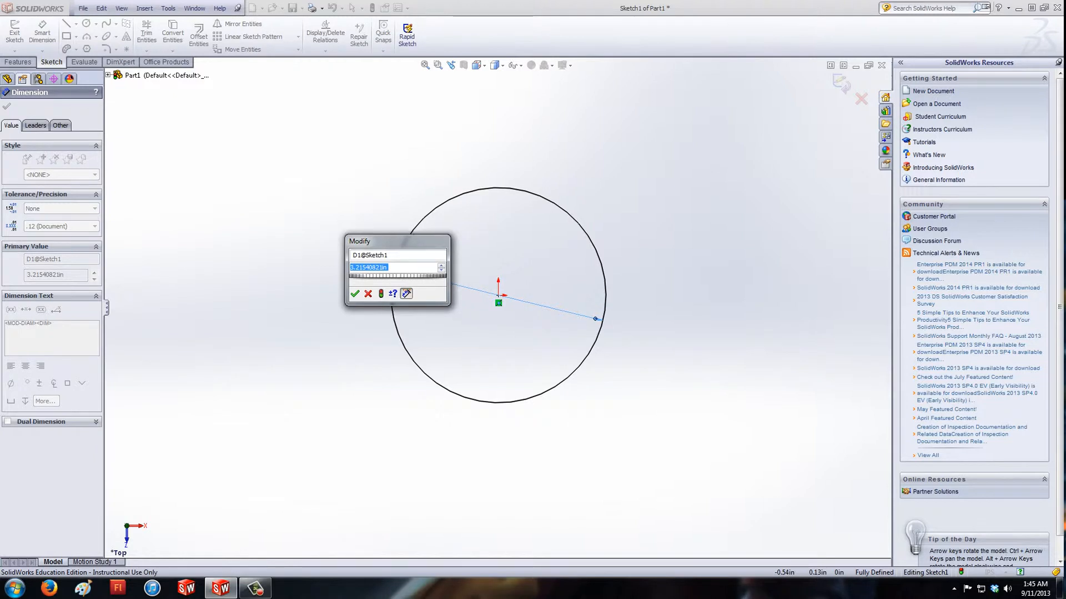
{"action": "left_click_drag", "start_coordinate": [391, 243], "coordinate": [260, 240]}
{"action": "type", "text": "3.00in"}
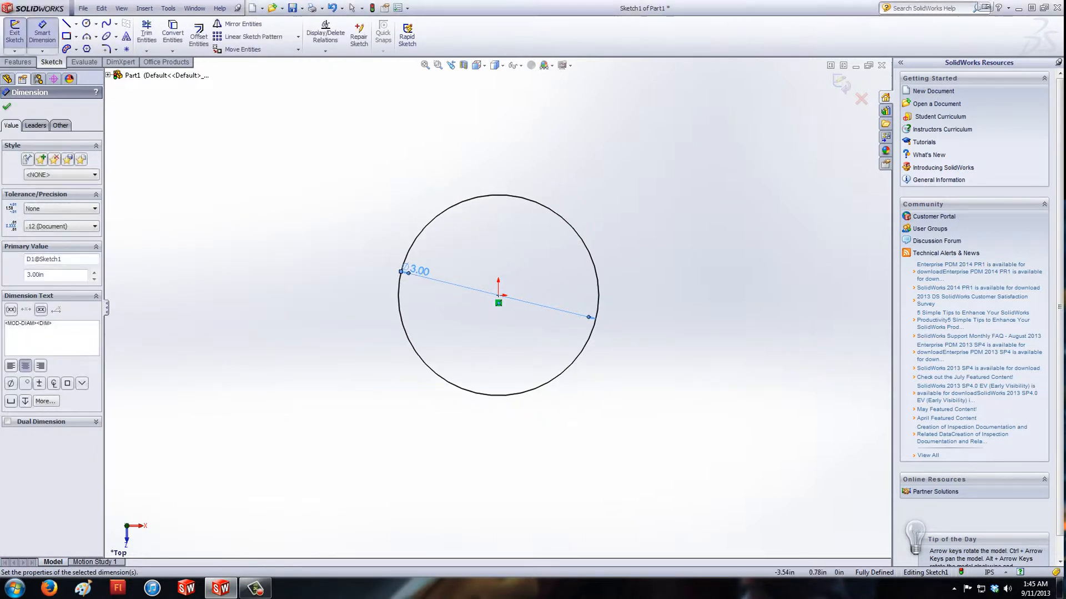
{"action": "key", "text": "Return"}
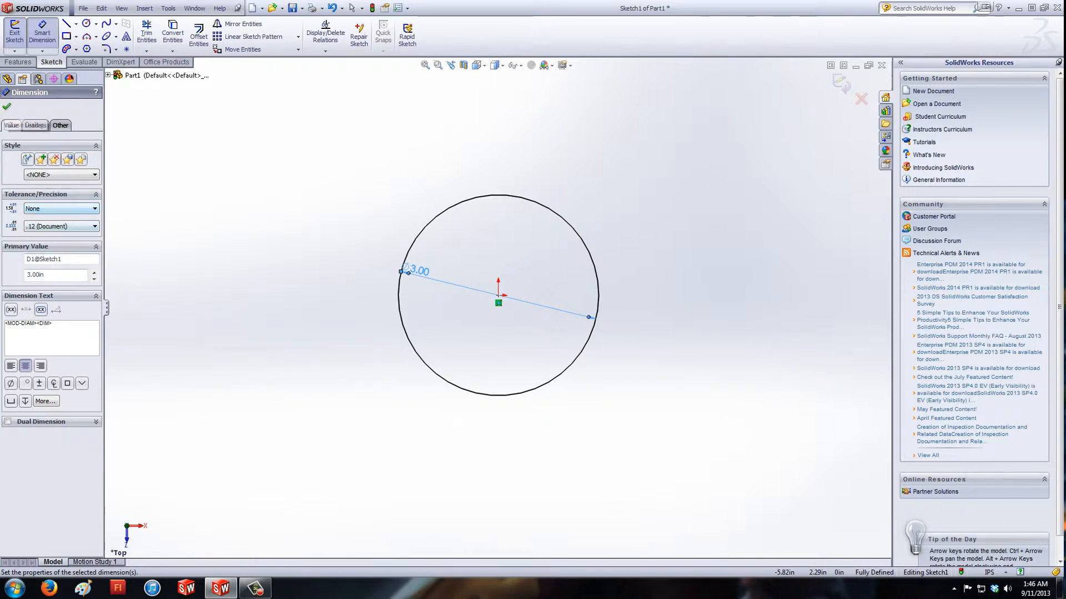
{"action": "left_click", "coordinate": [61, 208]}
{"action": "key", "text": "Escape"}
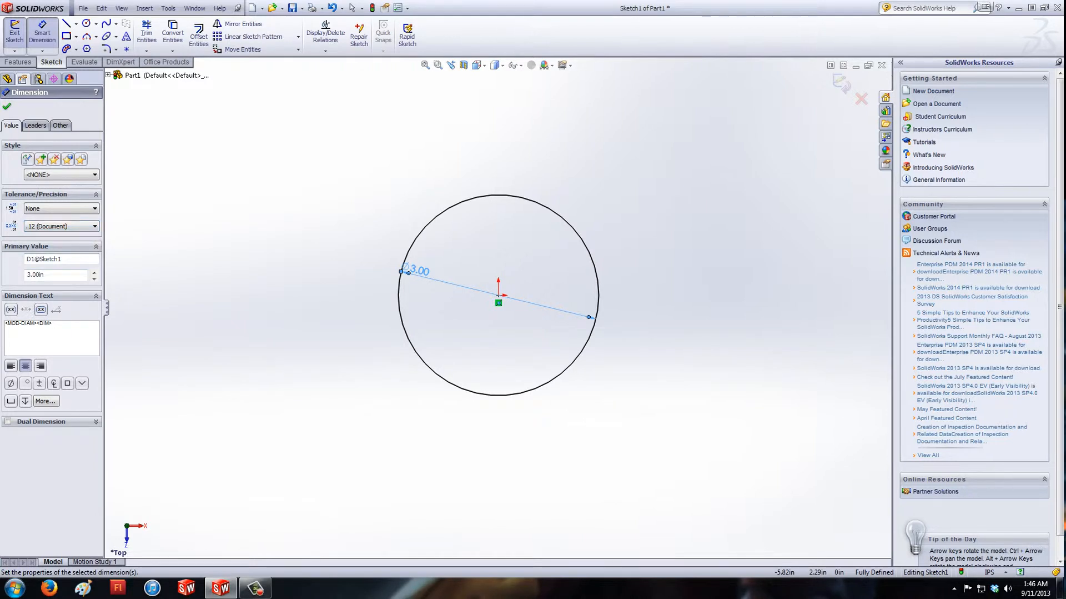
{"action": "key", "text": "Escape"}
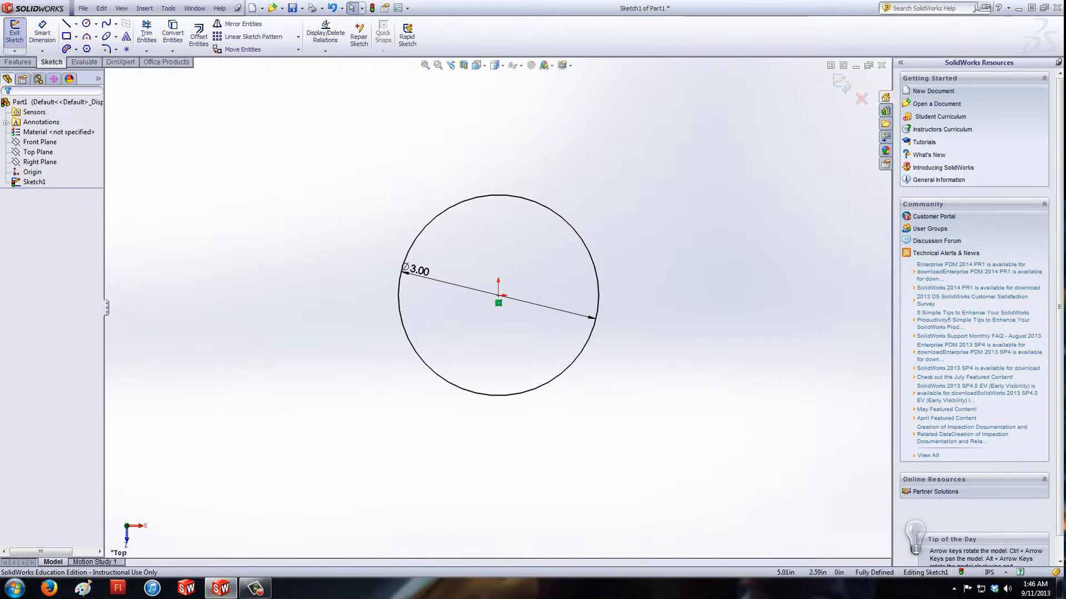
Exit Sketch1, then reopen it for editing from the FeatureManager tree.
{"action": "left_click", "coordinate": [842, 83]}
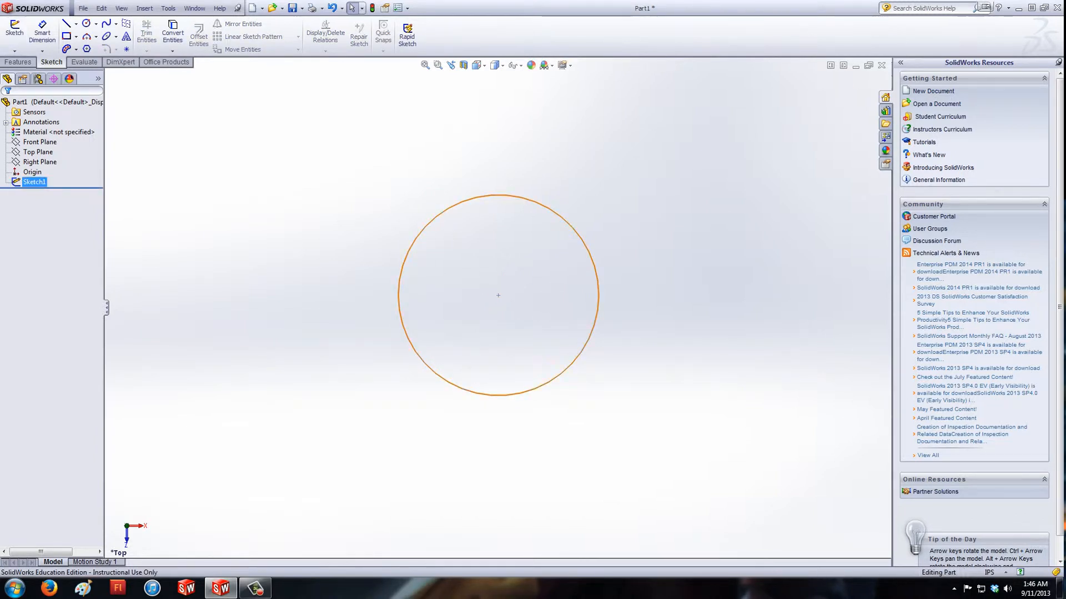
{"action": "left_click", "coordinate": [35, 182]}
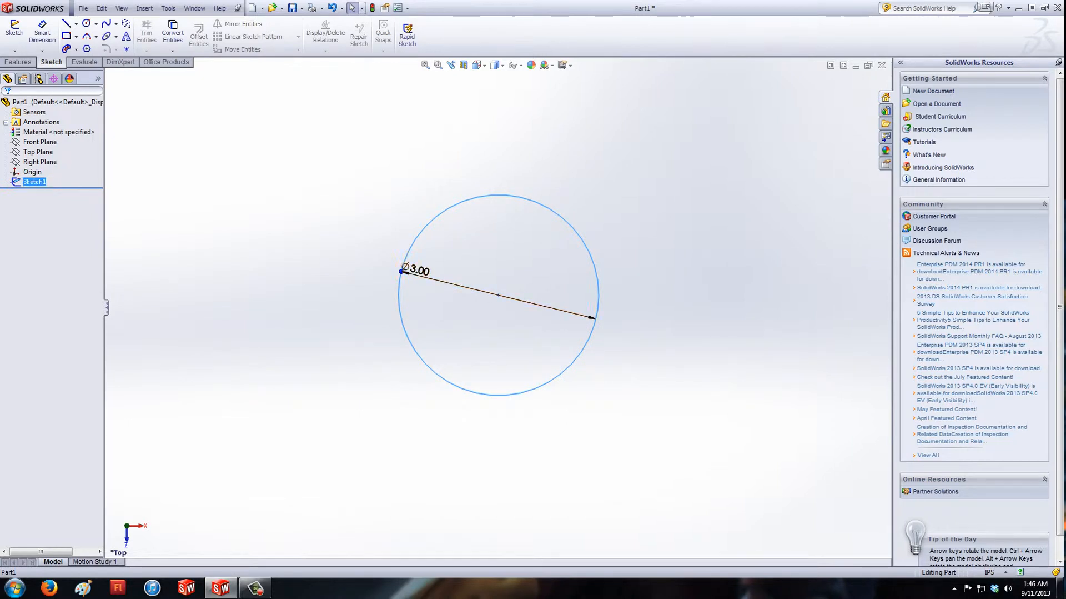
{"action": "left_click", "coordinate": [14, 32]}
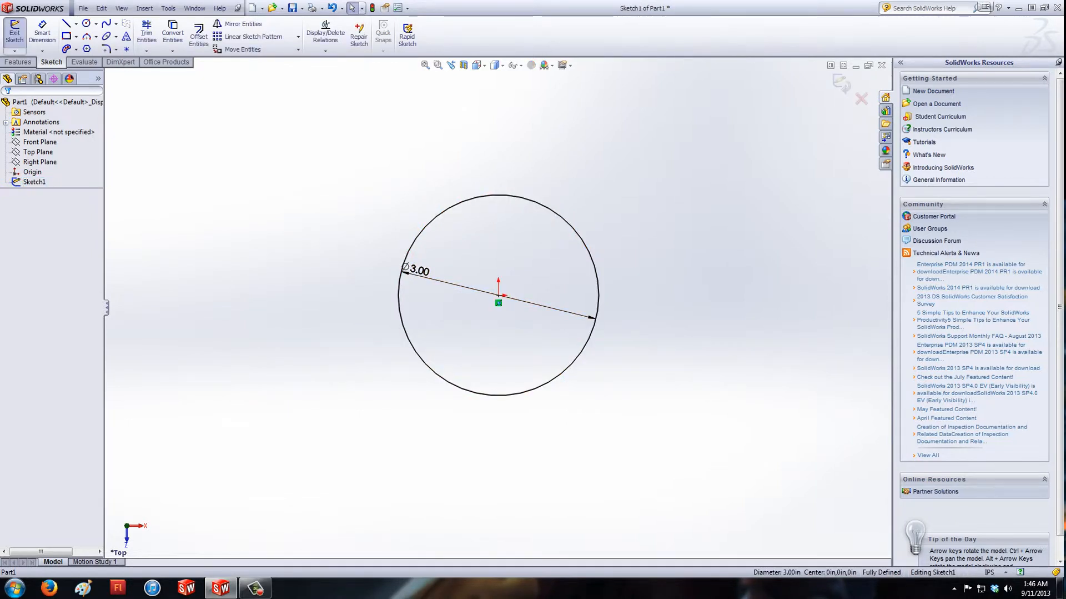
{"action": "left_click", "coordinate": [843, 83]}
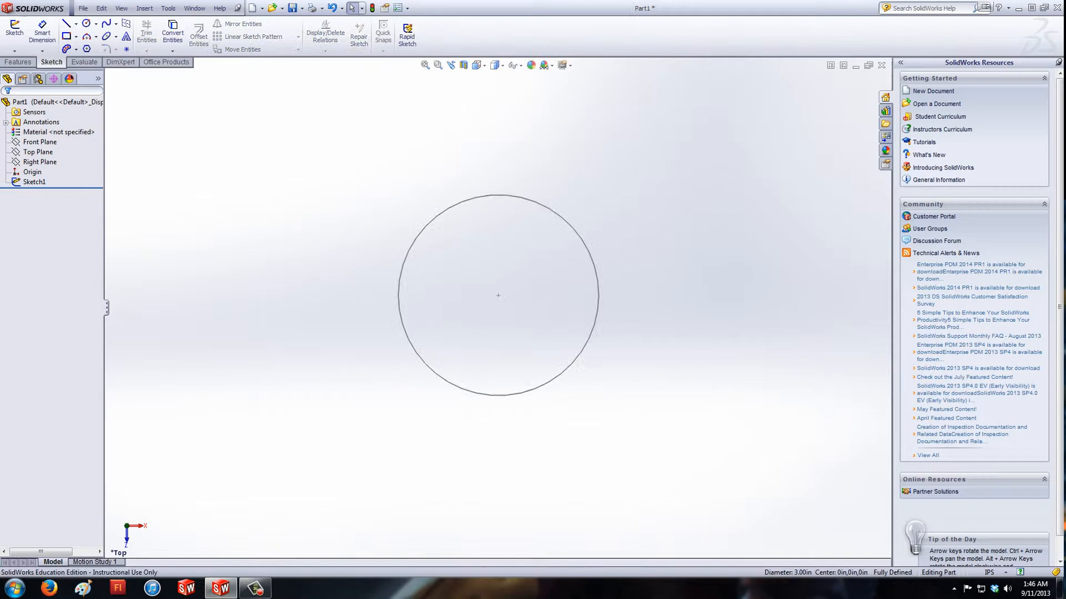
{"action": "right_click", "coordinate": [35, 181]}
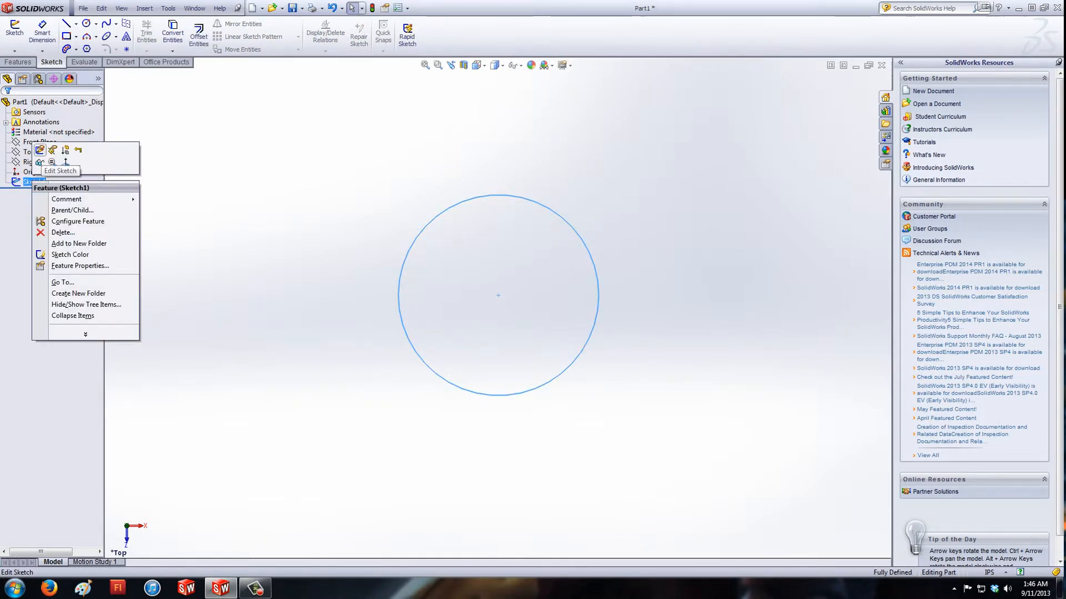
{"action": "left_click", "coordinate": [61, 150]}
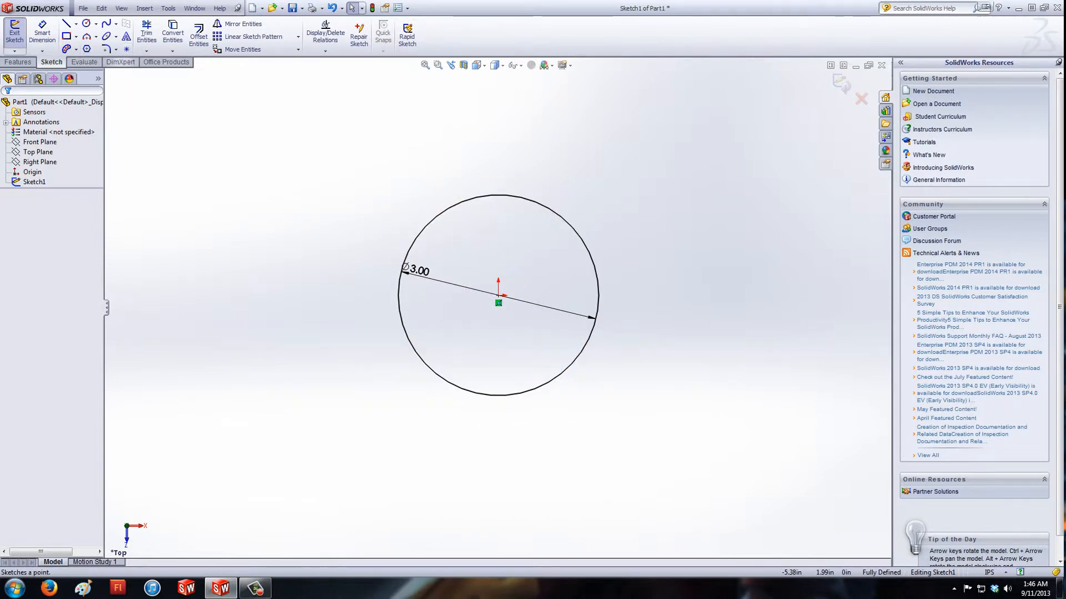
Start a Boss-Extrude of the circle with a blind depth of 10 in.
{"action": "left_click", "coordinate": [18, 61]}
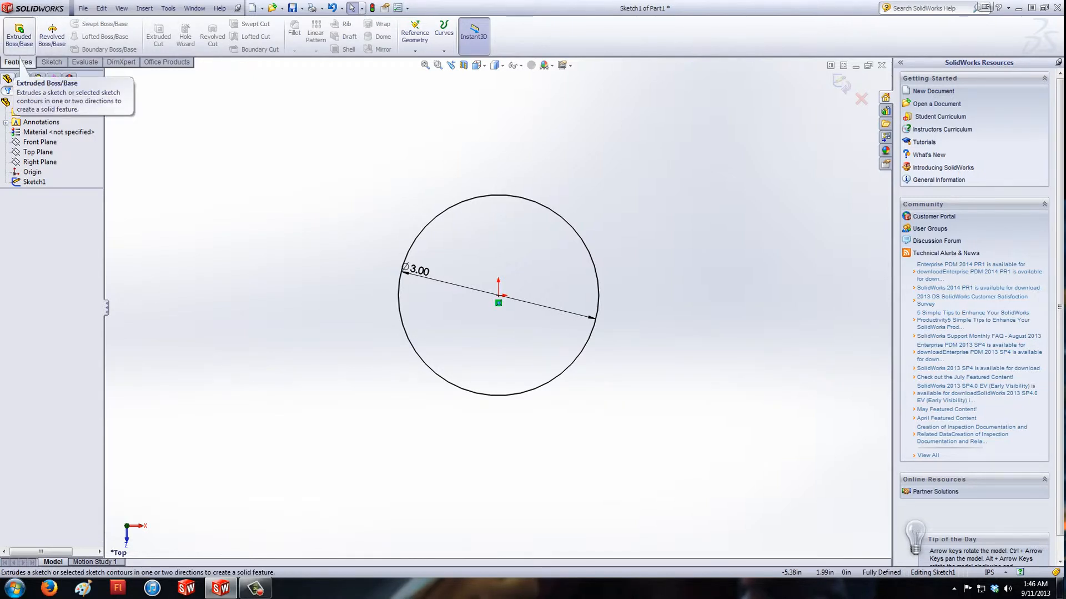
{"action": "left_click", "coordinate": [19, 35]}
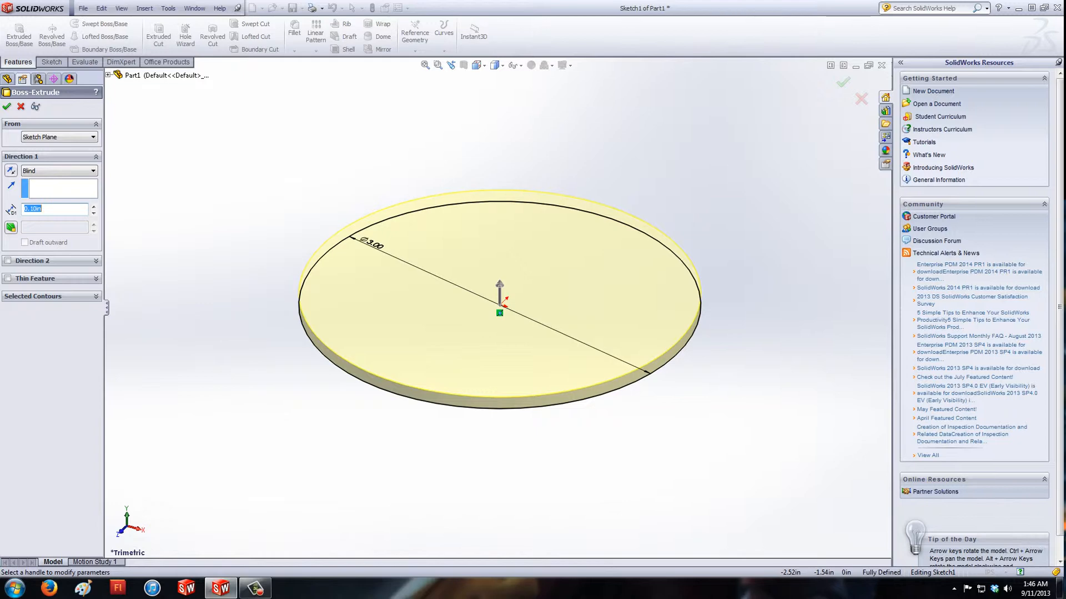
{"action": "type", "text": "10"}
{"action": "key", "text": "Return"}
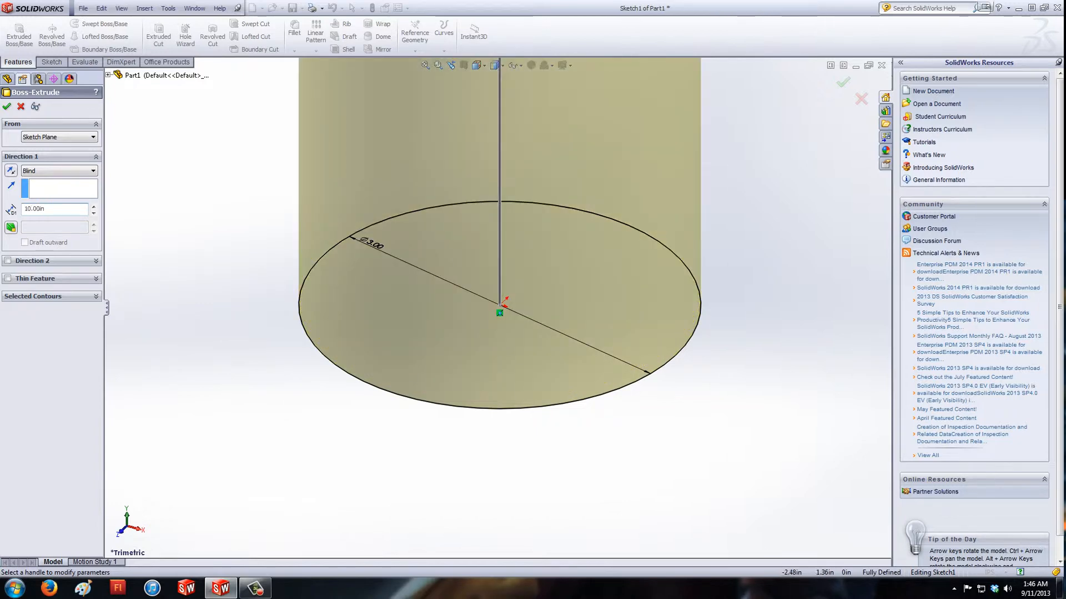
{"action": "scroll", "coordinate": [583, 291], "scroll_direction": "up", "scroll_amount": 4}
{"action": "scroll", "coordinate": [583, 292], "scroll_direction": "down", "scroll_amount": 8}
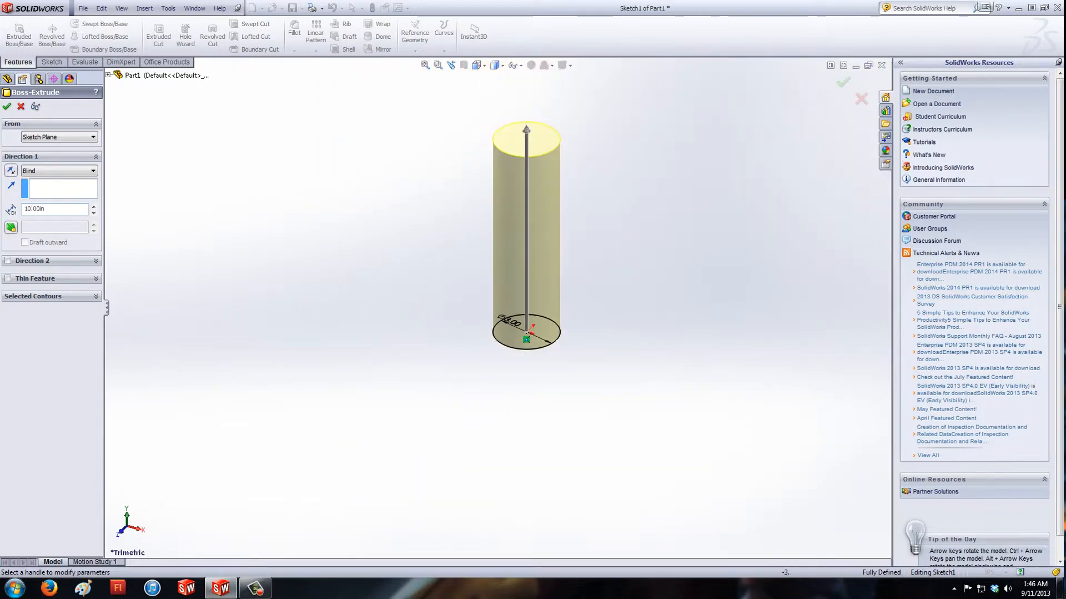
{"action": "scroll", "coordinate": [525, 249], "scroll_direction": "up", "scroll_amount": 8}
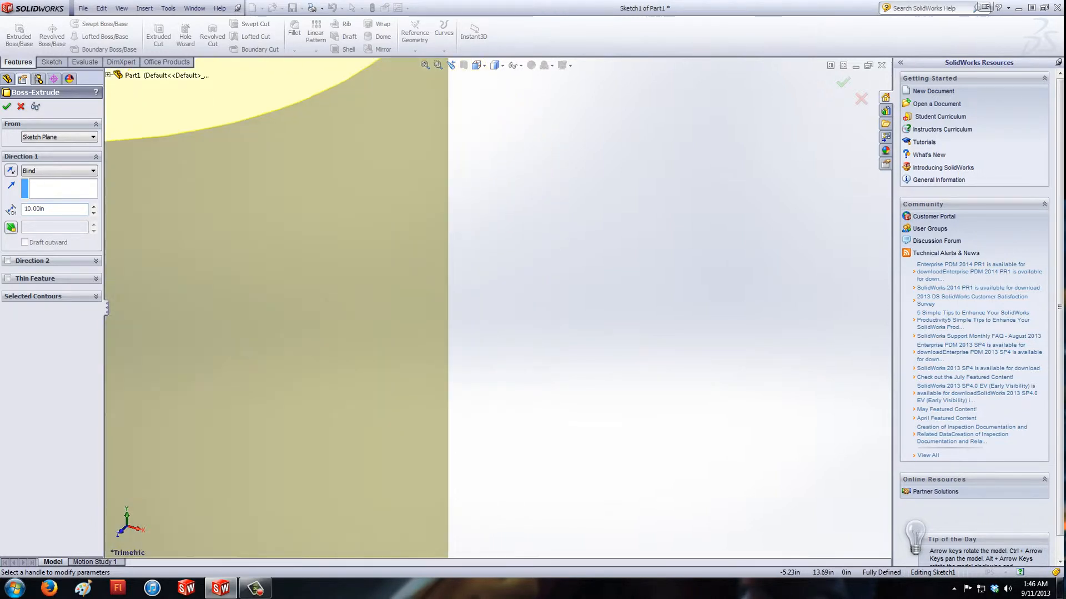
{"action": "scroll", "coordinate": [499, 292], "scroll_direction": "down", "scroll_amount": 6}
{"action": "scroll", "coordinate": [500, 292], "scroll_direction": "down", "scroll_amount": 3}
{"action": "scroll", "coordinate": [433, 376], "scroll_direction": "up", "scroll_amount": 2}
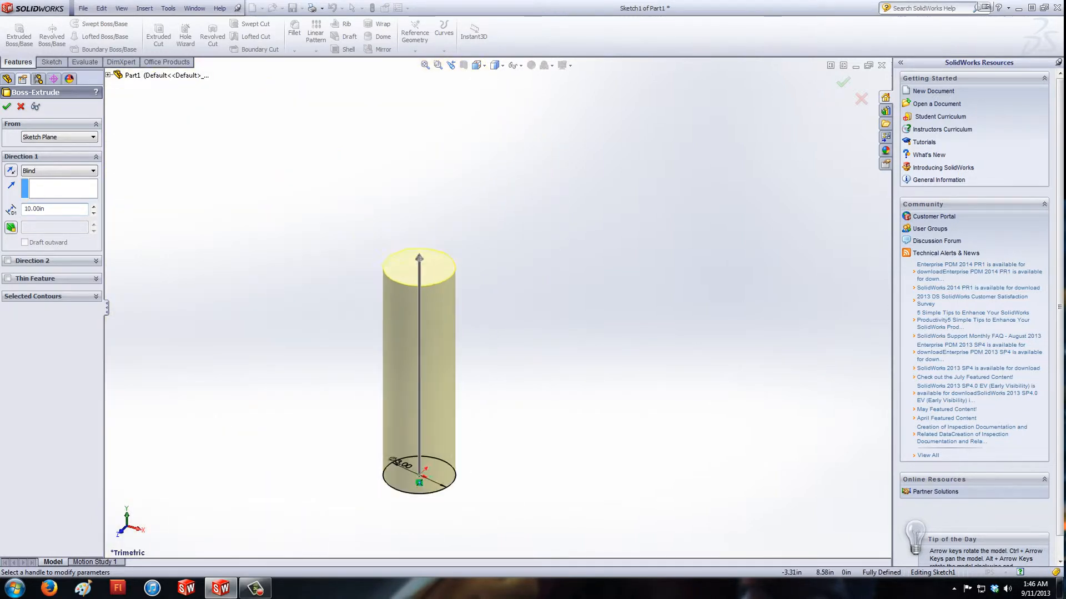
{"action": "scroll", "coordinate": [499, 292], "scroll_direction": "up", "scroll_amount": 5}
{"action": "scroll", "coordinate": [500, 292], "scroll_direction": "down", "scroll_amount": 4}
{"action": "scroll", "coordinate": [500, 292], "scroll_direction": "up", "scroll_amount": 1}
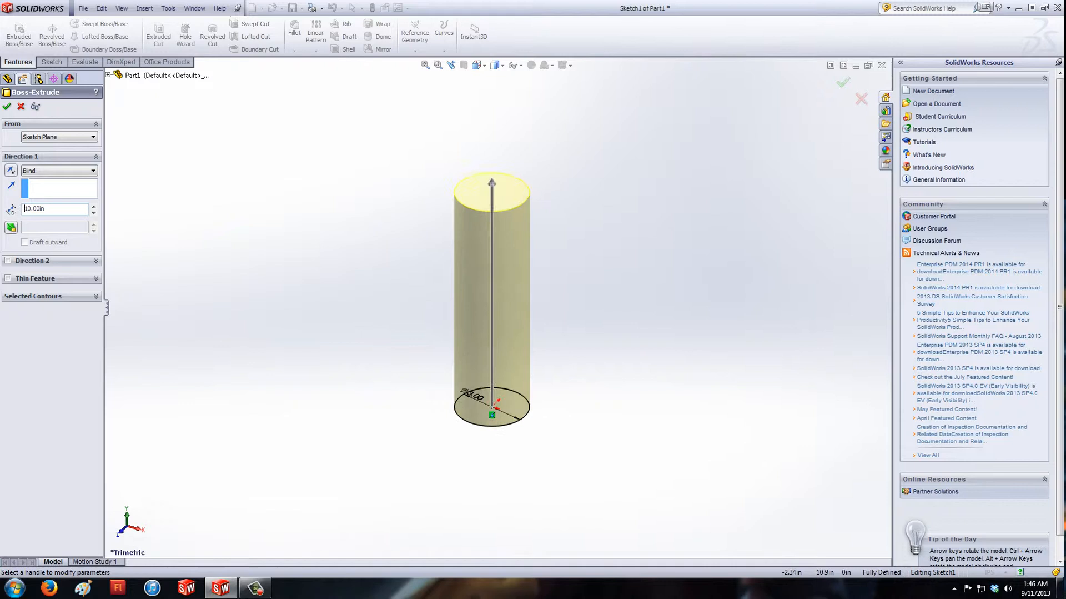
{"action": "scroll", "coordinate": [492, 291], "scroll_direction": "up", "scroll_amount": 4}
{"action": "scroll", "coordinate": [492, 292], "scroll_direction": "up", "scroll_amount": 2}
{"action": "scroll", "coordinate": [492, 291], "scroll_direction": "down", "scroll_amount": 6}
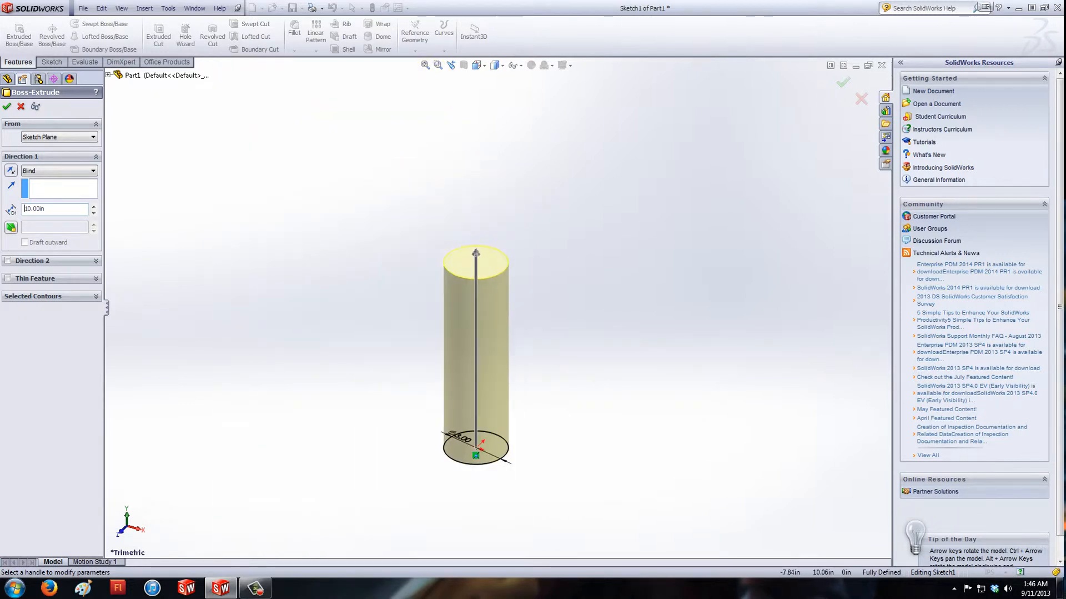
{"action": "scroll", "coordinate": [499, 334], "scroll_direction": "down", "scroll_amount": 4}
{"action": "scroll", "coordinate": [333, 250], "scroll_direction": "up", "scroll_amount": 5}
{"action": "scroll", "coordinate": [333, 249], "scroll_direction": "down", "scroll_amount": 4}
{"action": "scroll", "coordinate": [499, 292], "scroll_direction": "down", "scroll_amount": 1}
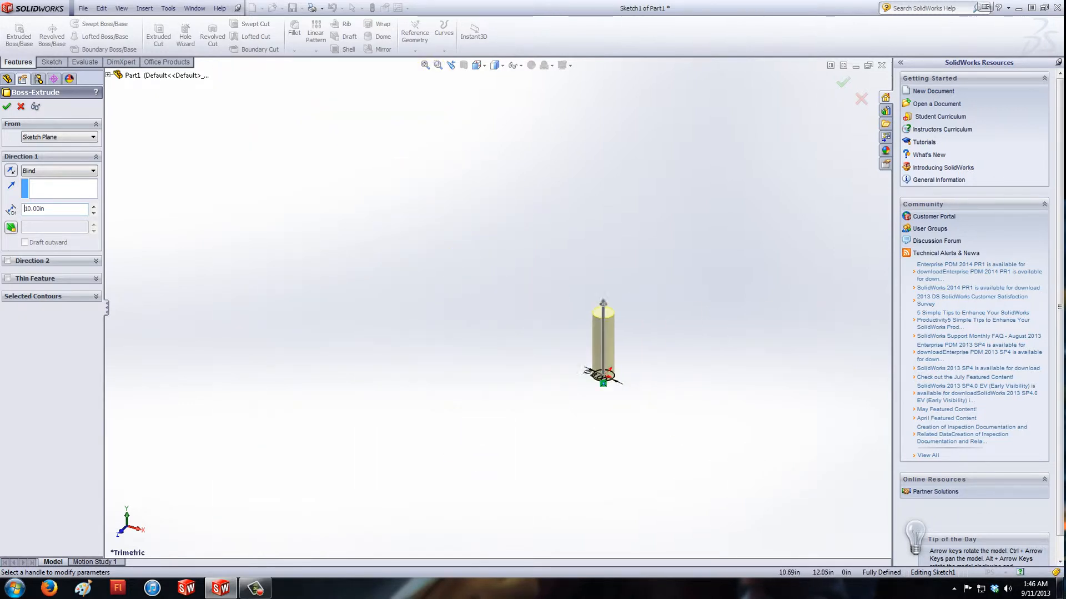
{"action": "scroll", "coordinate": [583, 350], "scroll_direction": "up", "scroll_amount": 2}
{"action": "scroll", "coordinate": [542, 351], "scroll_direction": "up", "scroll_amount": 3}
{"action": "scroll", "coordinate": [516, 350], "scroll_direction": "up", "scroll_amount": 3}
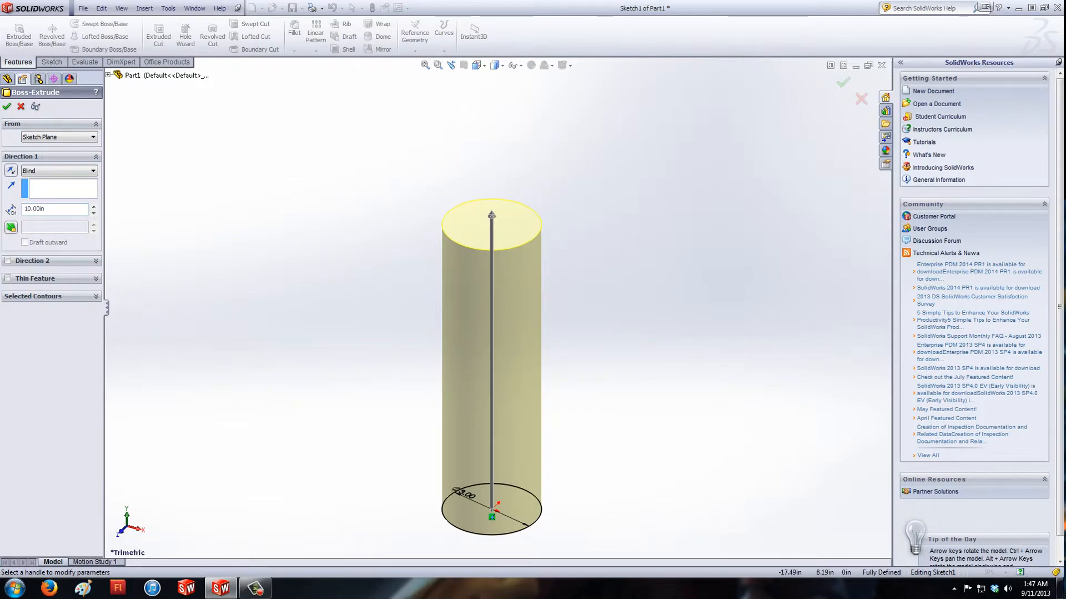
{"action": "left_click_drag", "start_coordinate": [491, 218], "coordinate": [491, 243]}
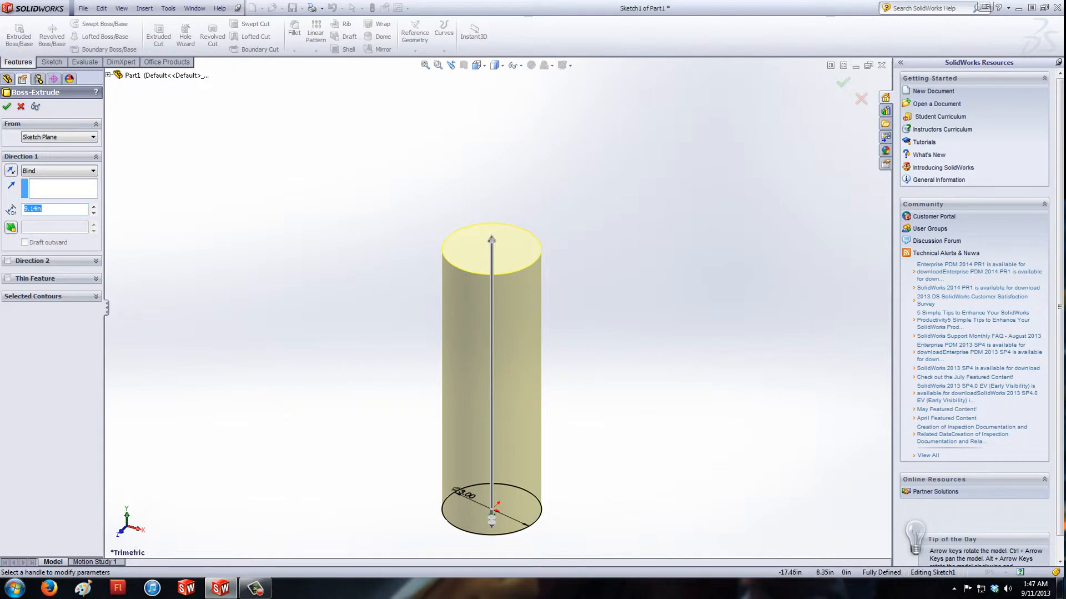
{"action": "type", "text": "10"}
{"action": "key", "text": "Return"}
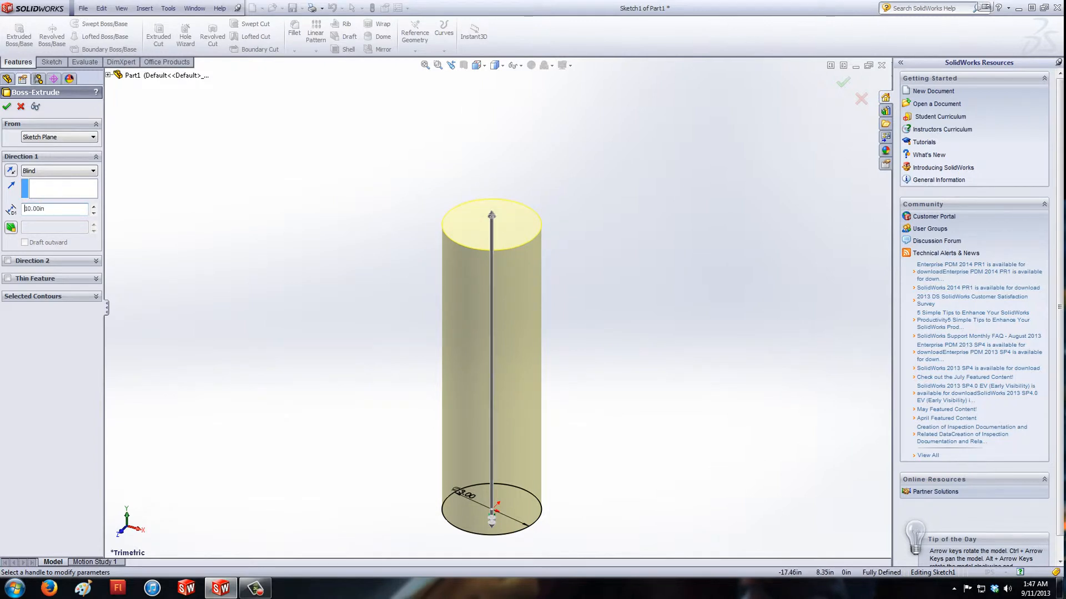
{"action": "left_click", "coordinate": [58, 169]}
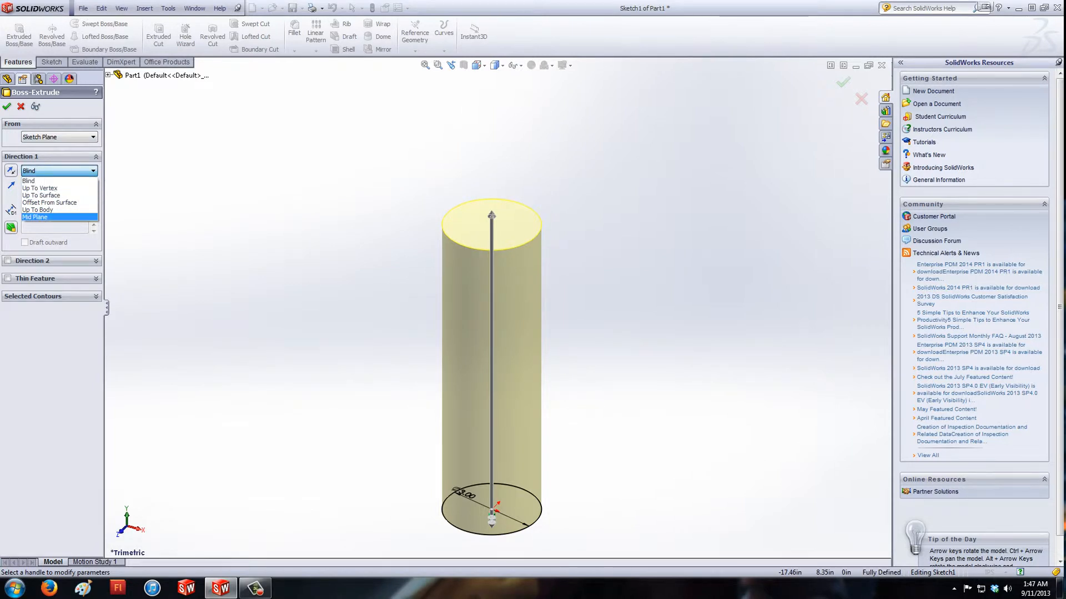
Add a 0.50 in Direction 2 depth and accept the extrusion as solid cylinder Boss-Extrude1.
{"action": "left_click", "coordinate": [33, 179]}
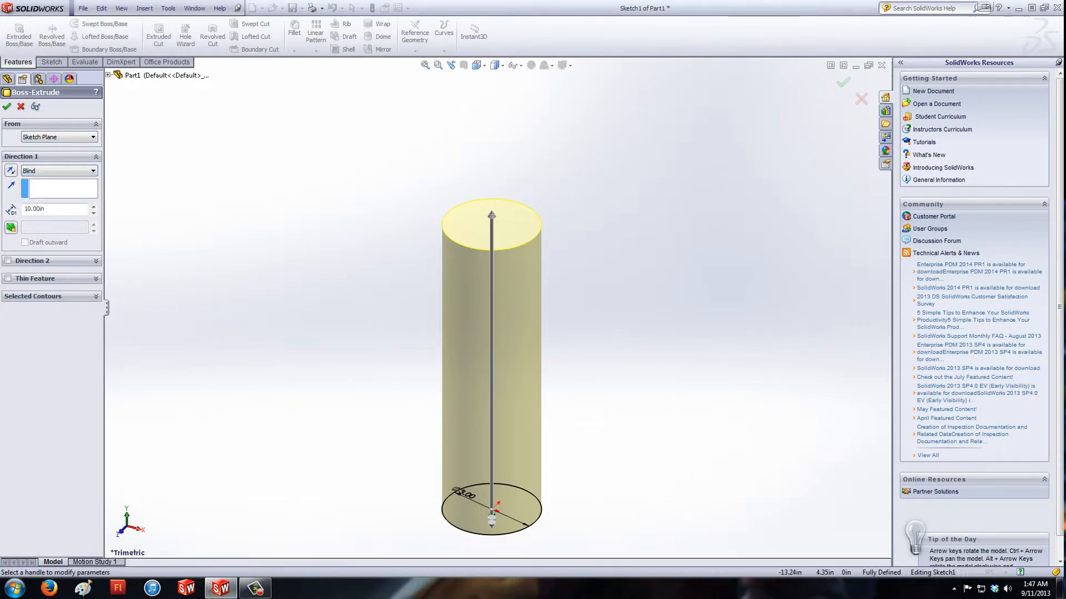
{"action": "left_click", "coordinate": [9, 259]}
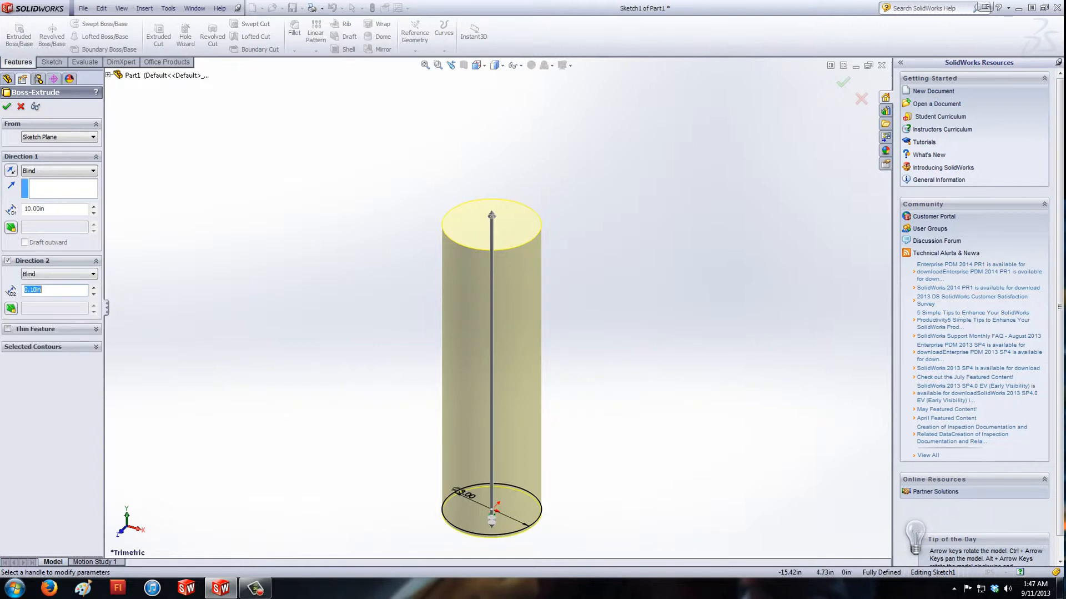
{"action": "scroll", "coordinate": [583, 333], "scroll_direction": "down", "scroll_amount": 3}
{"action": "scroll", "coordinate": [583, 334], "scroll_direction": "up", "scroll_amount": 5}
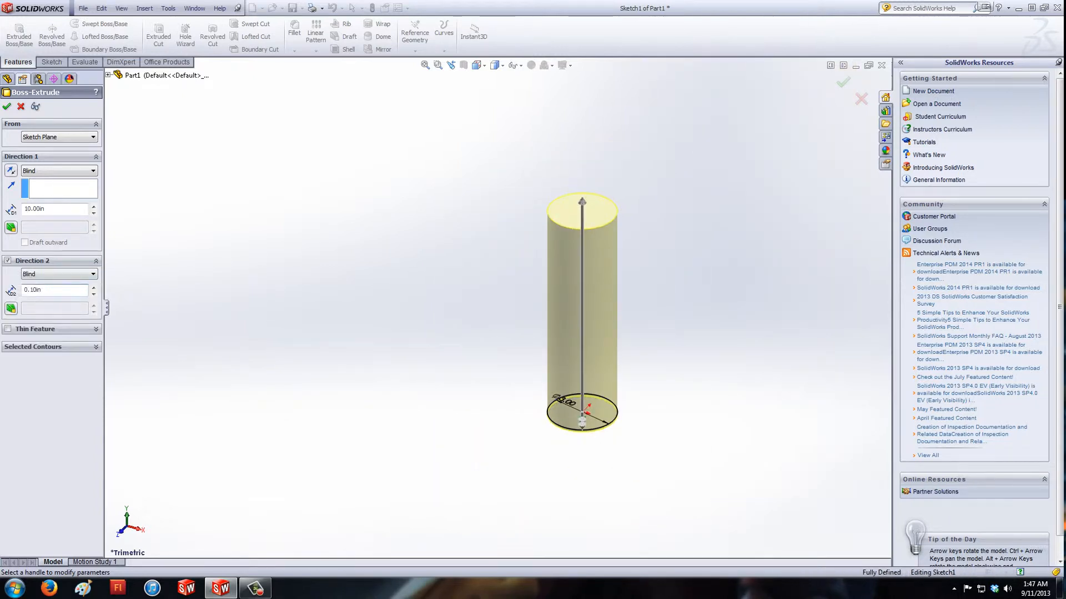
{"action": "middle_click_drag", "start_coordinate": [583, 334], "coordinate": [583, 250]}
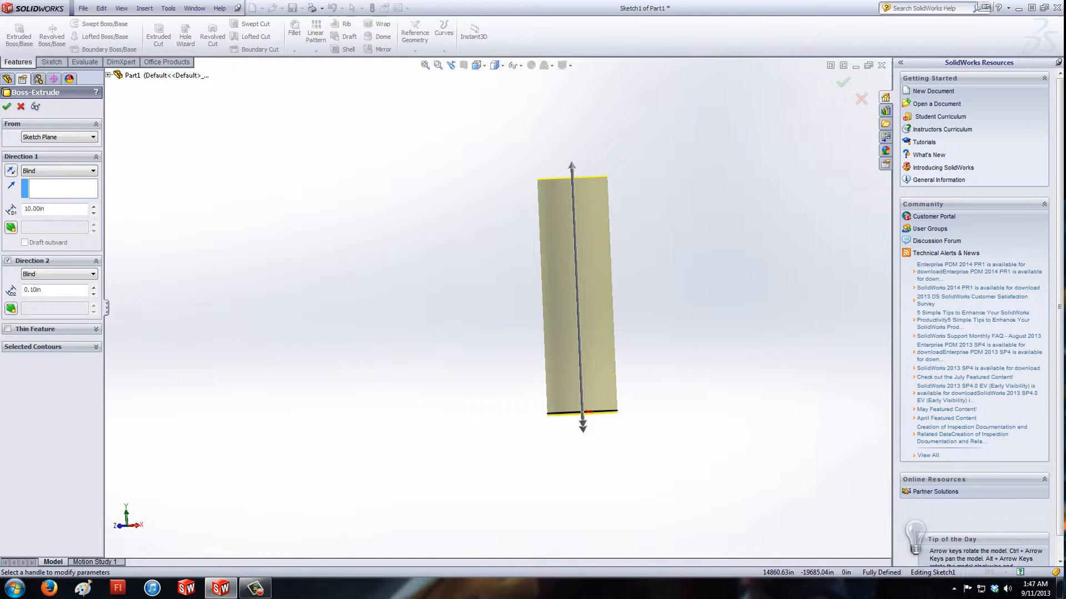
{"action": "scroll", "coordinate": [582, 420], "scroll_direction": "down", "scroll_amount": 2}
{"action": "scroll", "coordinate": [571, 359], "scroll_direction": "down", "scroll_amount": 2}
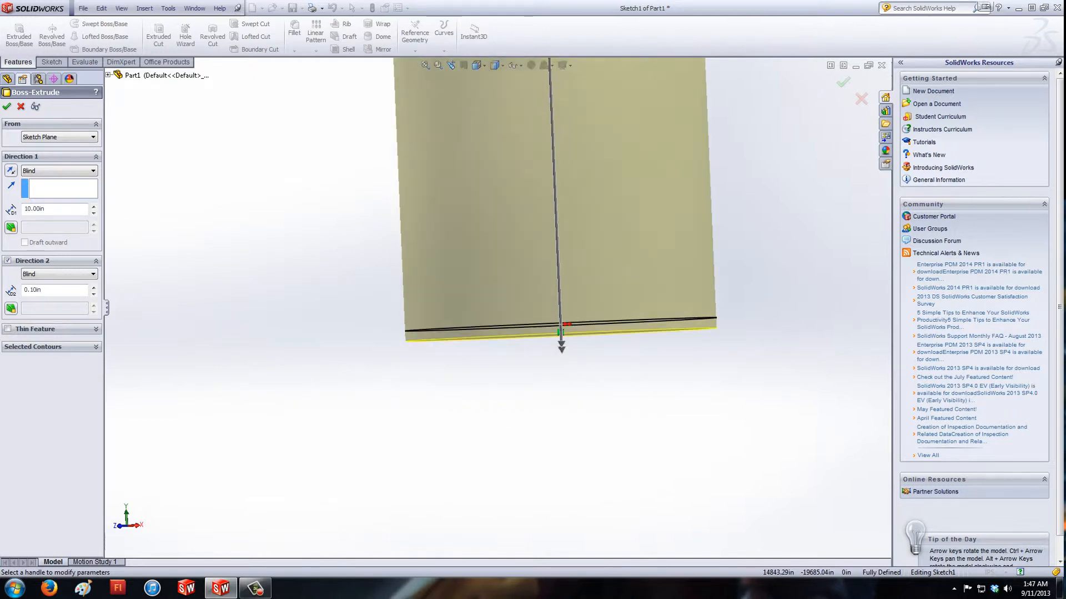
{"action": "scroll", "coordinate": [558, 334], "scroll_direction": "down", "scroll_amount": 1}
{"action": "left_click_drag", "start_coordinate": [558, 338], "coordinate": [563, 450]}
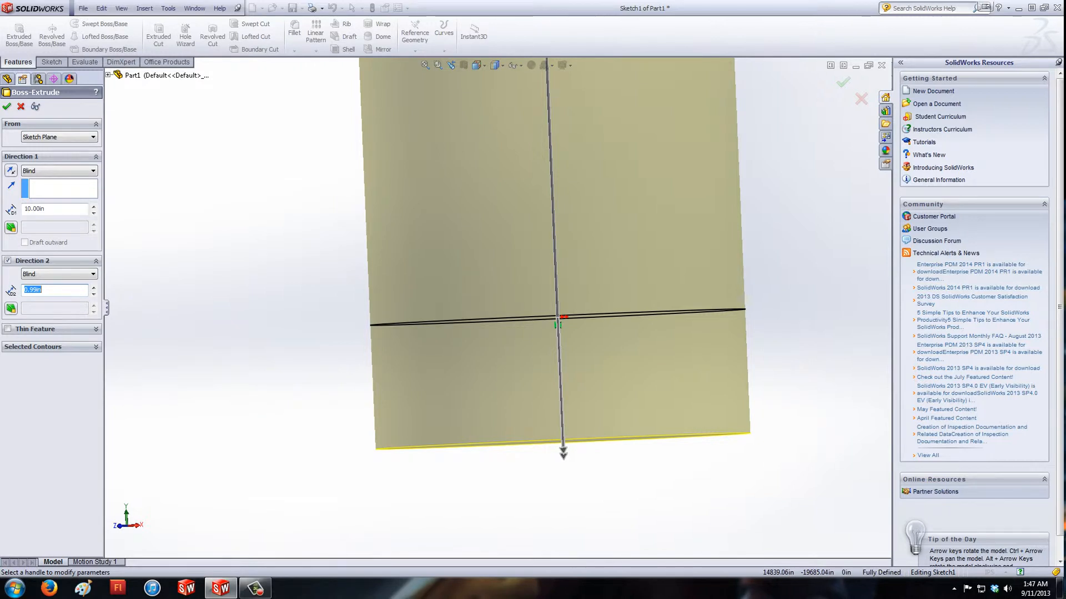
{"action": "type", "text": "5.5"}
{"action": "key", "text": "Return"}
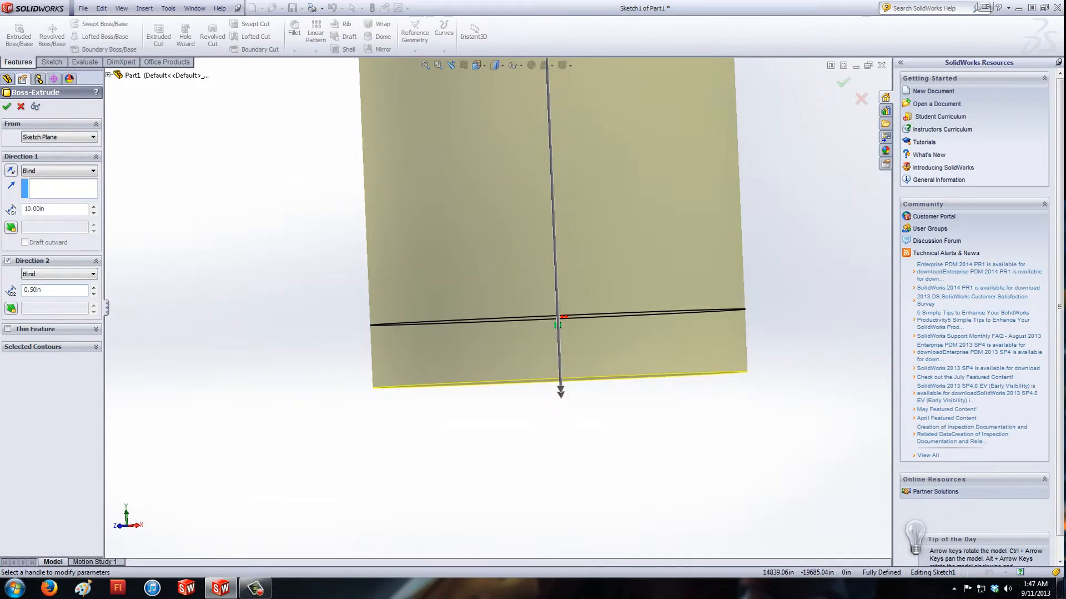
{"action": "key", "text": "Return"}
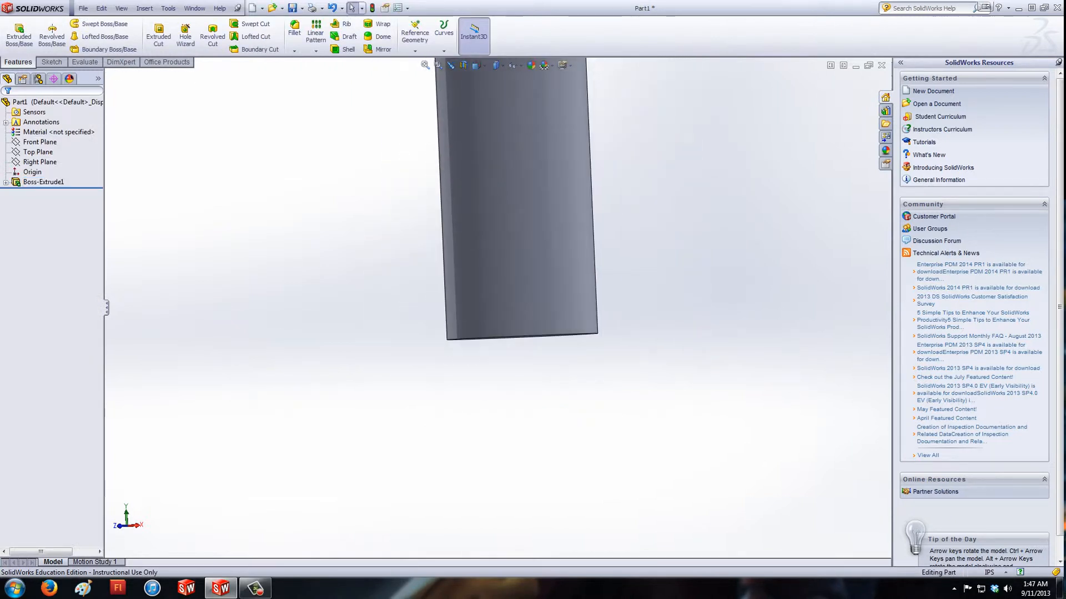
{"action": "scroll", "coordinate": [516, 200], "scroll_direction": "down", "scroll_amount": 3}
{"action": "middle_click_drag", "start_coordinate": [499, 250], "coordinate": [566, 300]}
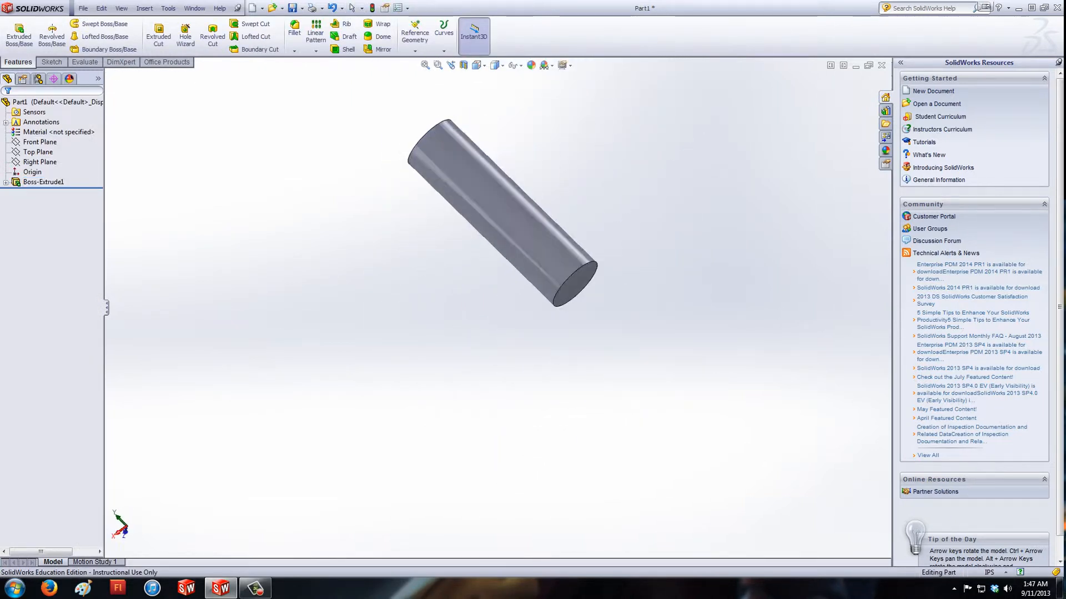
Return to the isometric view and select the cylinder body.
{"action": "key", "text": "ctrl+7"}
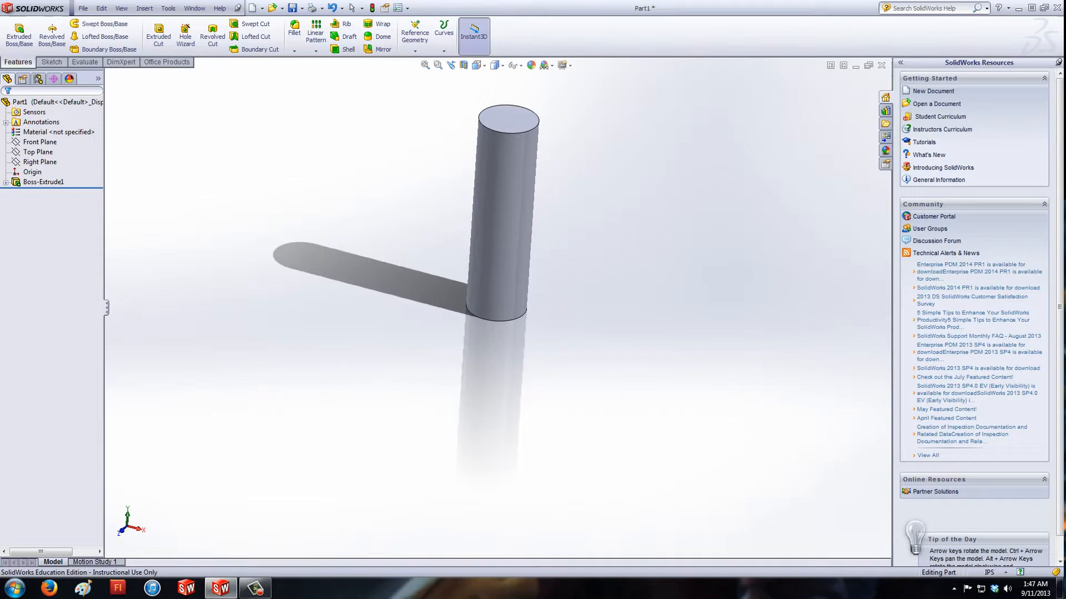
{"action": "middle_click_drag", "start_coordinate": [499, 250], "coordinate": [516, 258]}
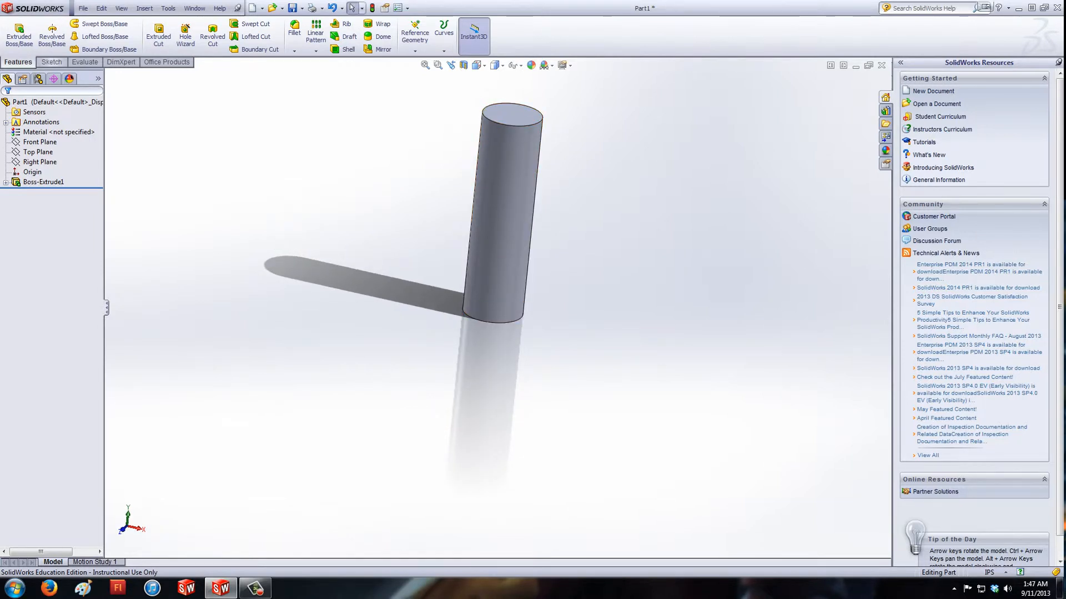
{"action": "left_click", "coordinate": [512, 117]}
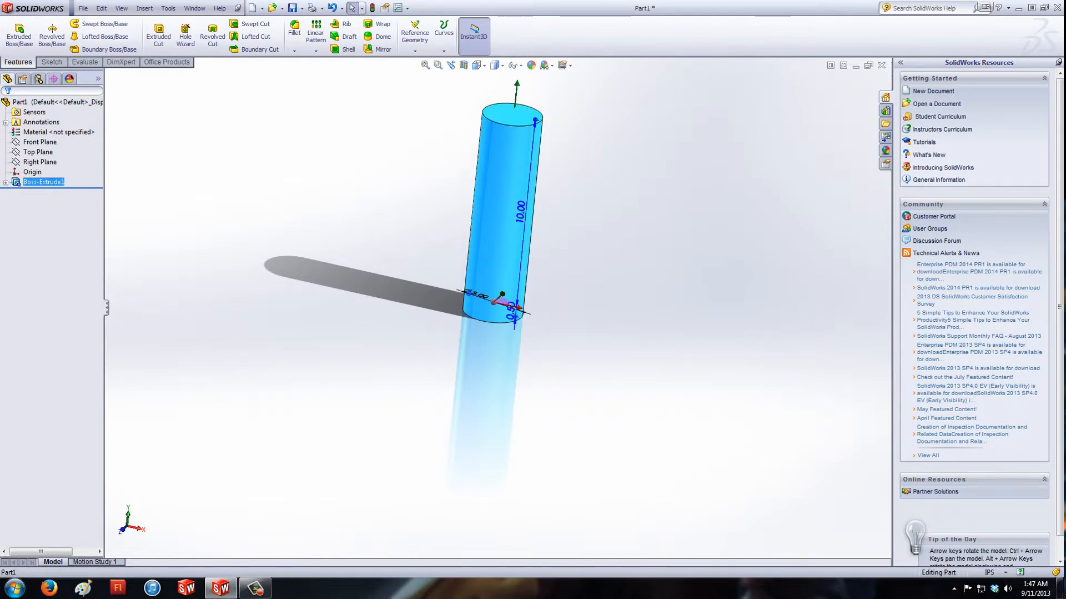
{"action": "key", "text": "space"}
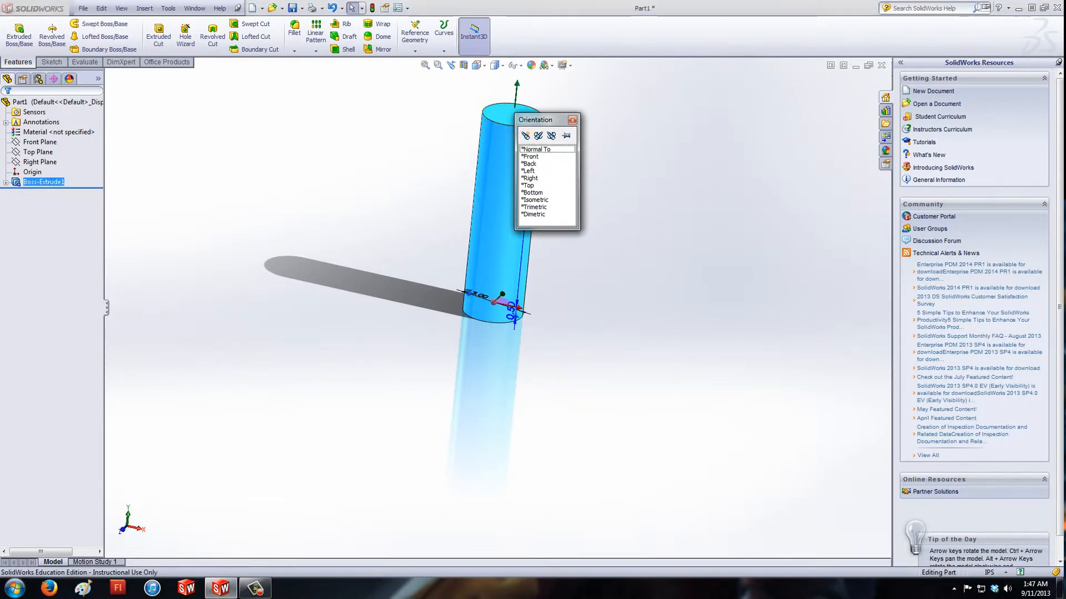
{"action": "left_click", "coordinate": [533, 206]}
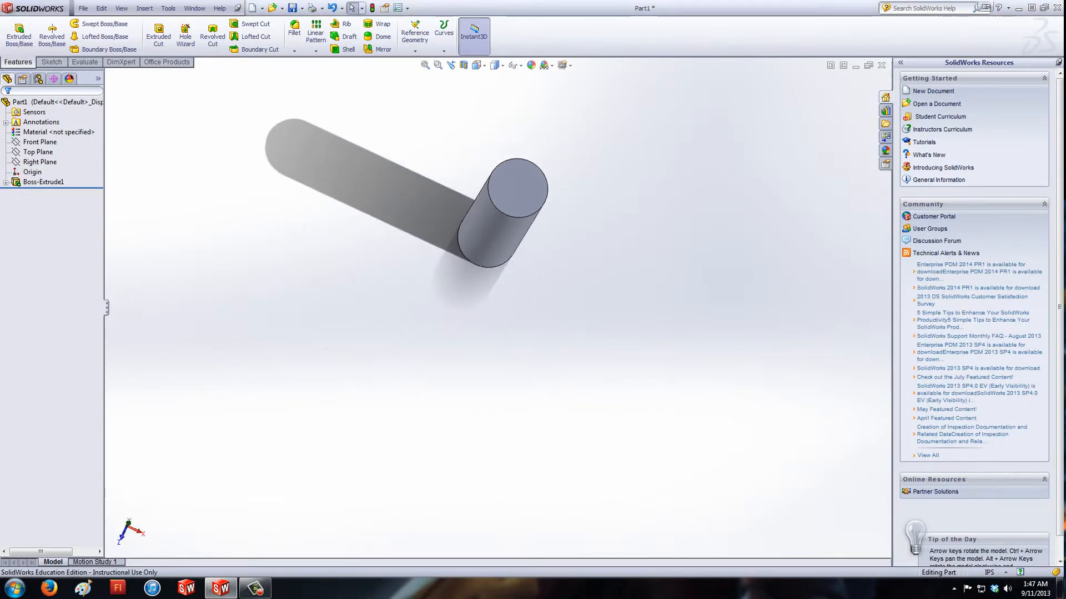
Select the cylinder's end face and orient the view Front, then Top, to look straight at it.
{"action": "left_click", "coordinate": [518, 181]}
{"action": "key", "text": "space"}
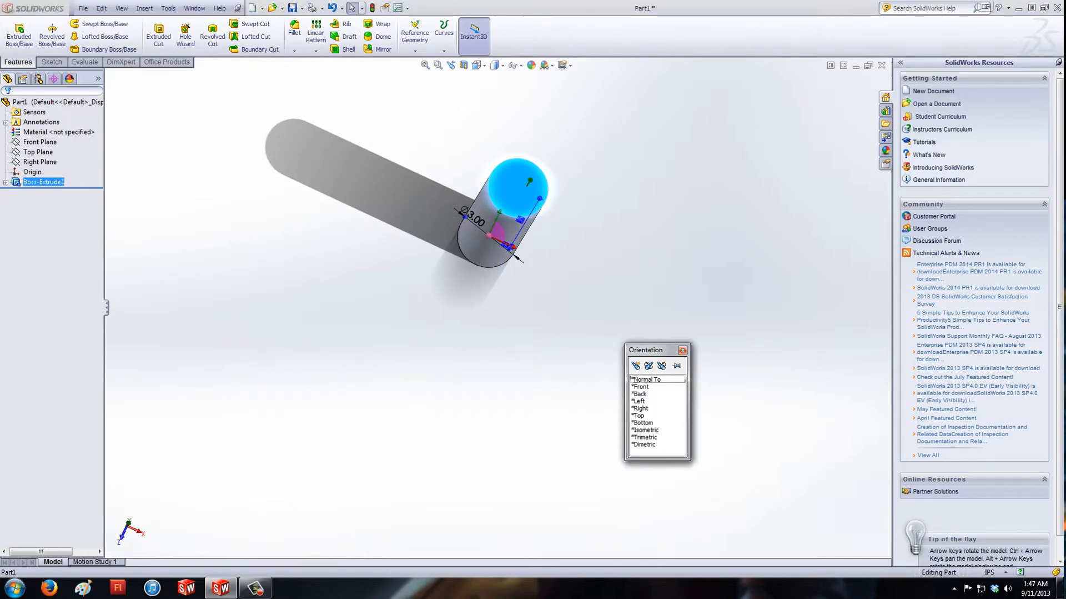
{"action": "left_click", "coordinate": [641, 367]}
{"action": "key", "text": "space"}
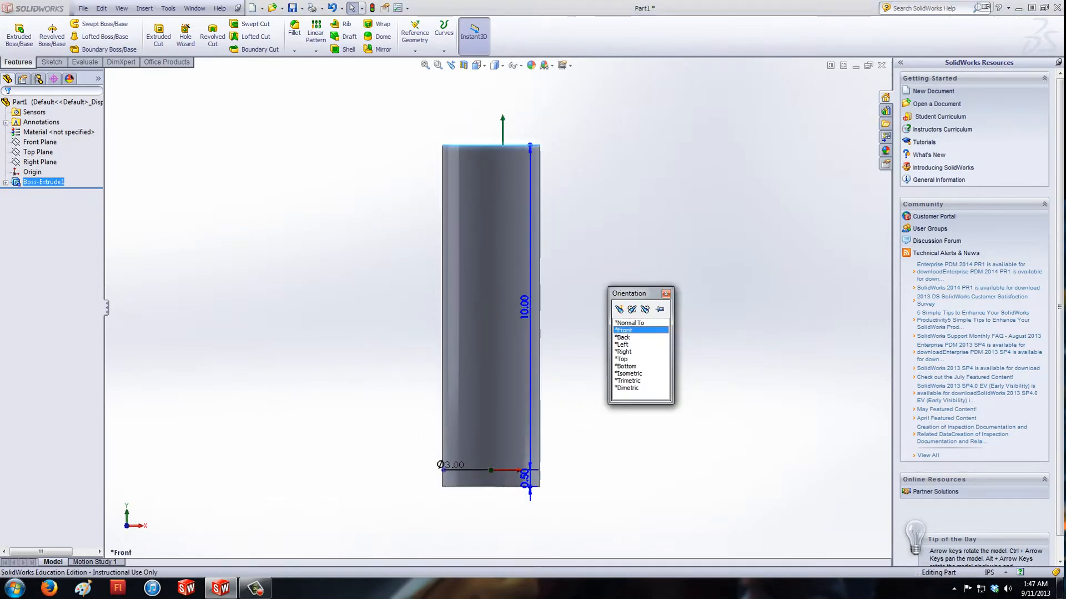
{"action": "left_click", "coordinate": [641, 325]}
{"action": "key", "text": "Escape"}
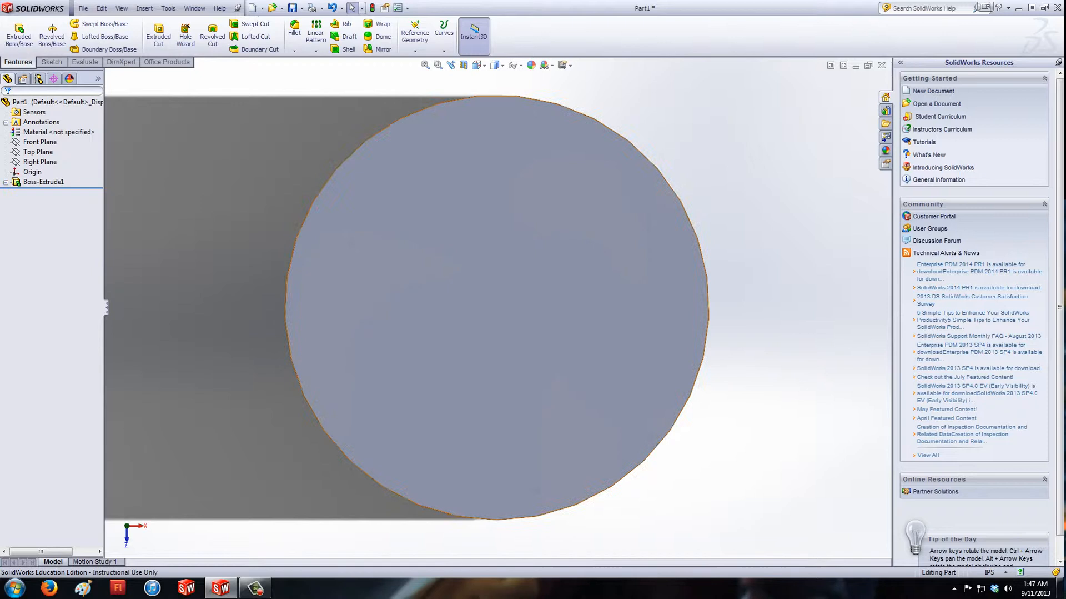
{"action": "scroll", "coordinate": [497, 305], "scroll_direction": "down", "scroll_amount": 3}
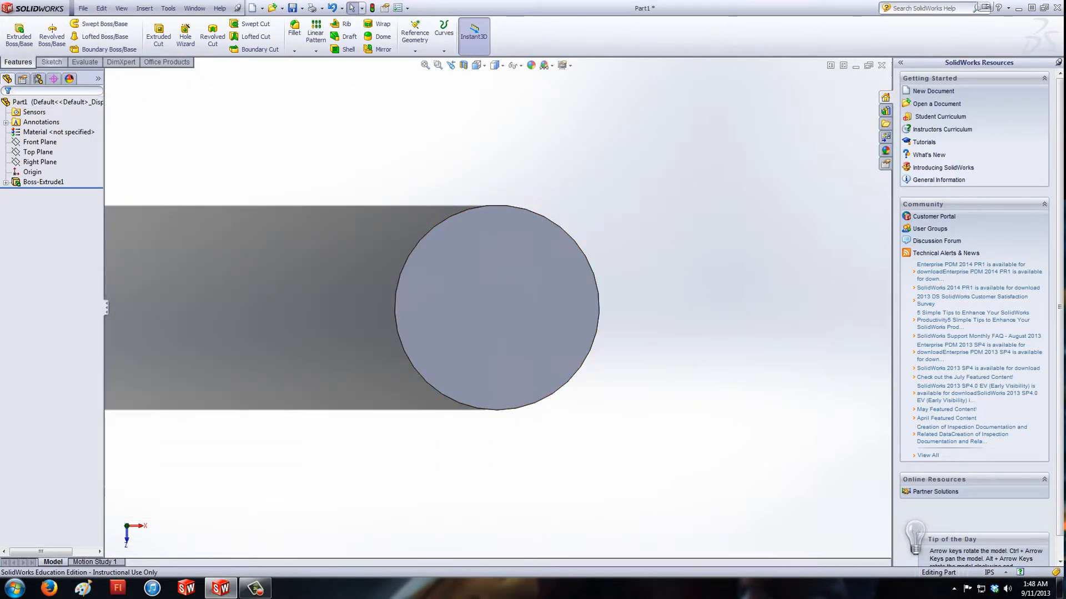
Sketch a smaller circle centred on the origin on the cylinder's end face.
{"action": "left_click", "coordinate": [51, 62]}
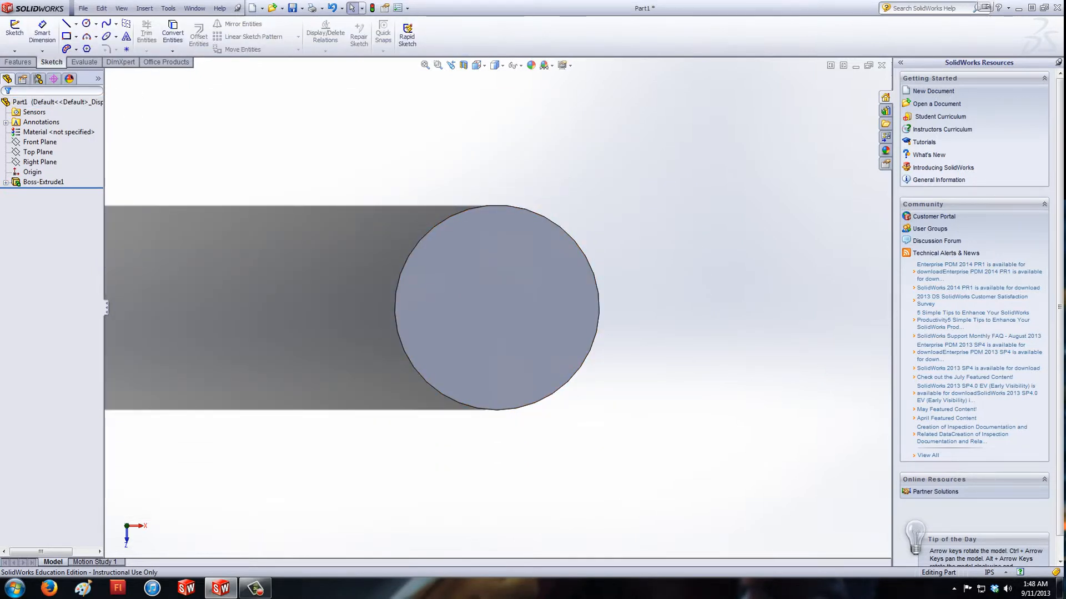
{"action": "left_click", "coordinate": [86, 24]}
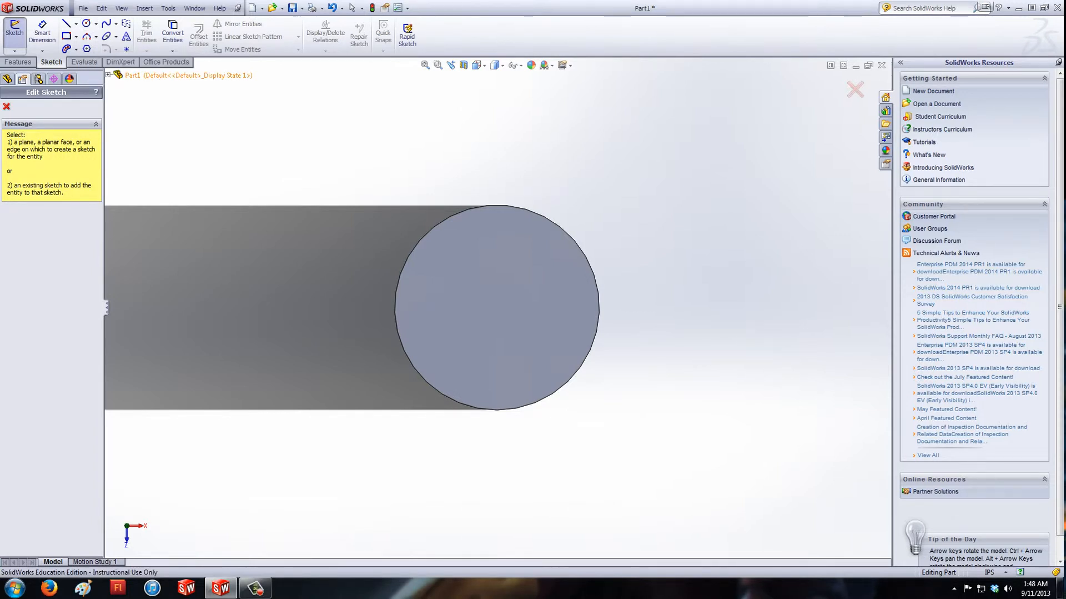
{"action": "left_click", "coordinate": [513, 342]}
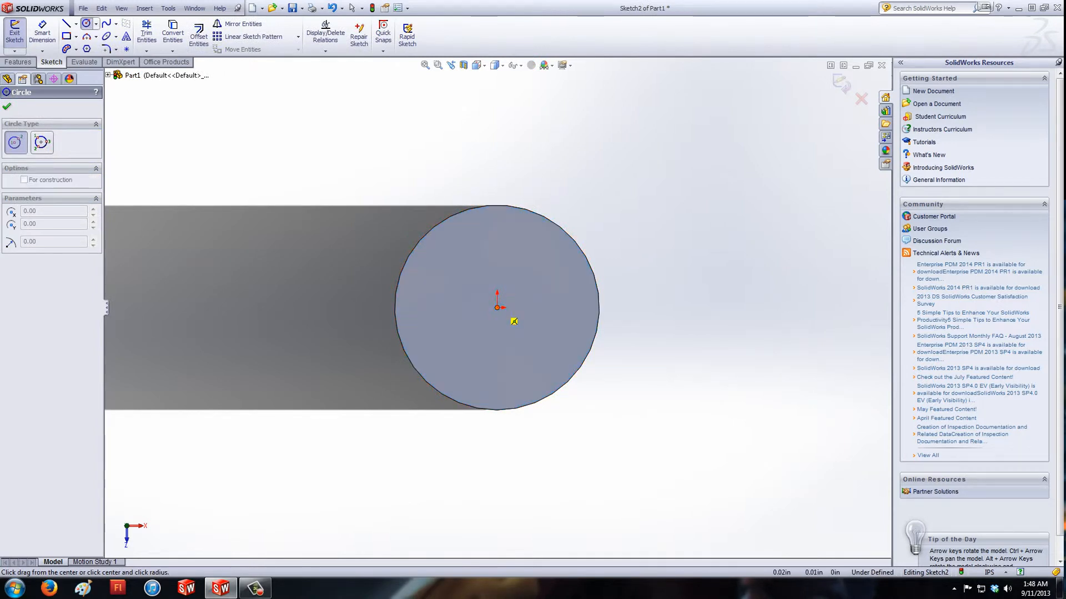
{"action": "left_click_drag", "start_coordinate": [499, 306], "coordinate": [426, 288]}
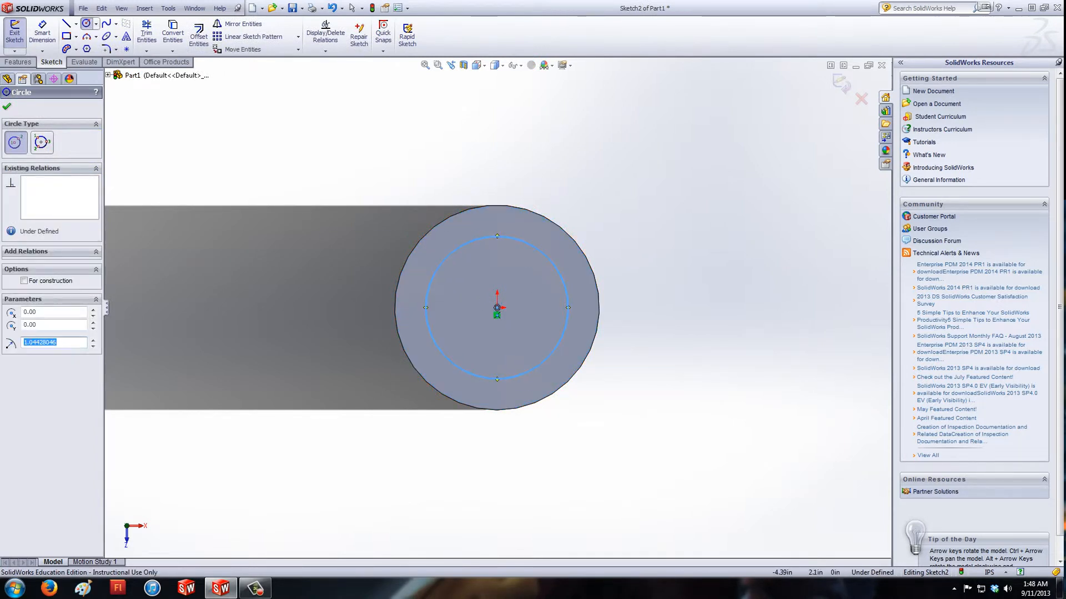
Cancel an accidental Revolve and start Smart Dimension on the inner circle.
{"action": "left_click", "coordinate": [20, 32]}
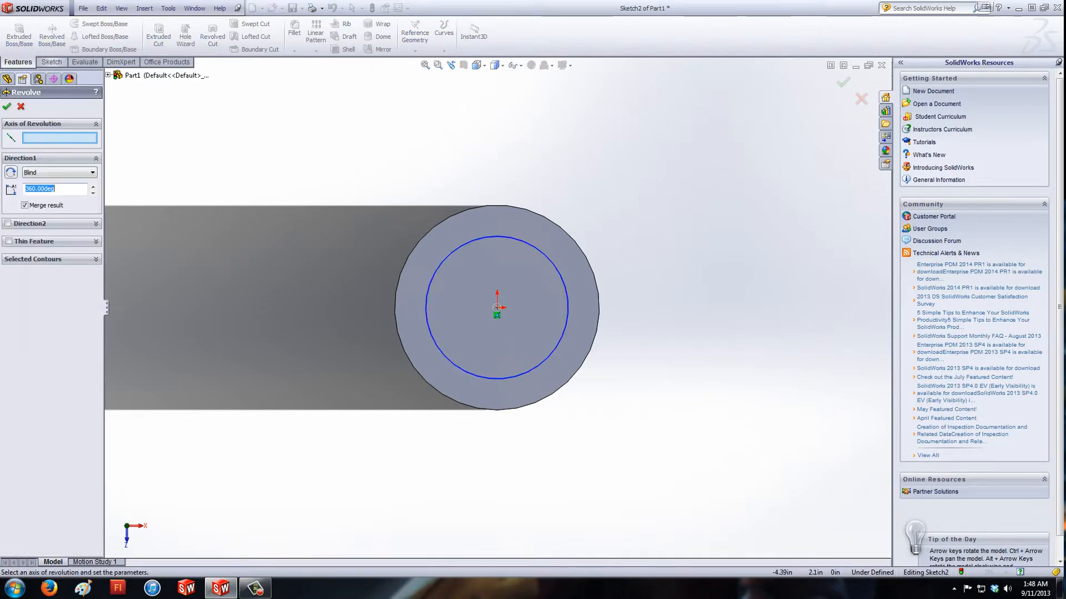
{"action": "left_click", "coordinate": [861, 99]}
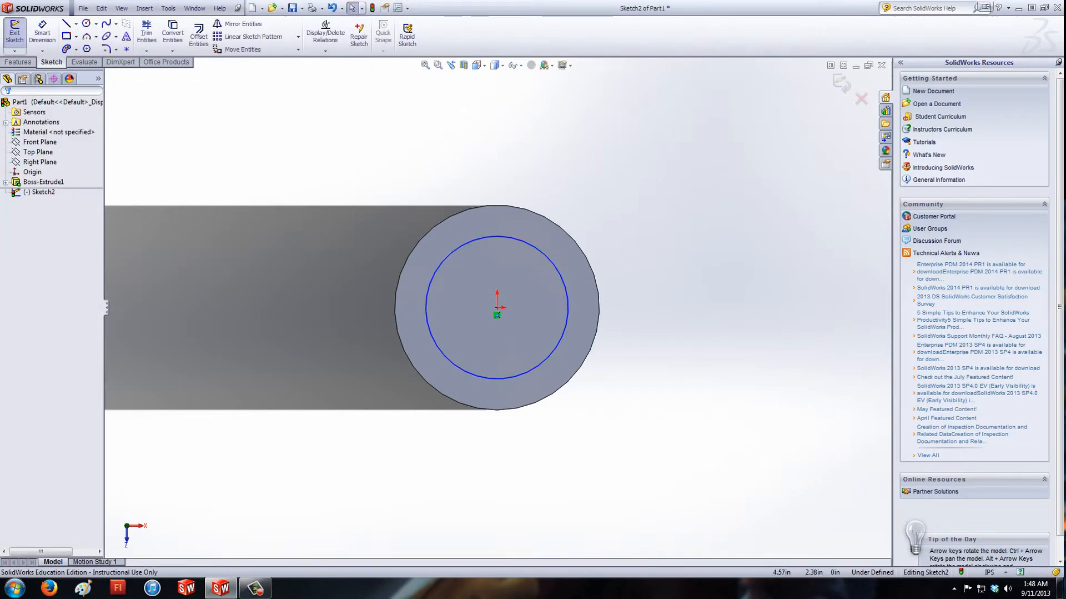
{"action": "left_click", "coordinate": [42, 32]}
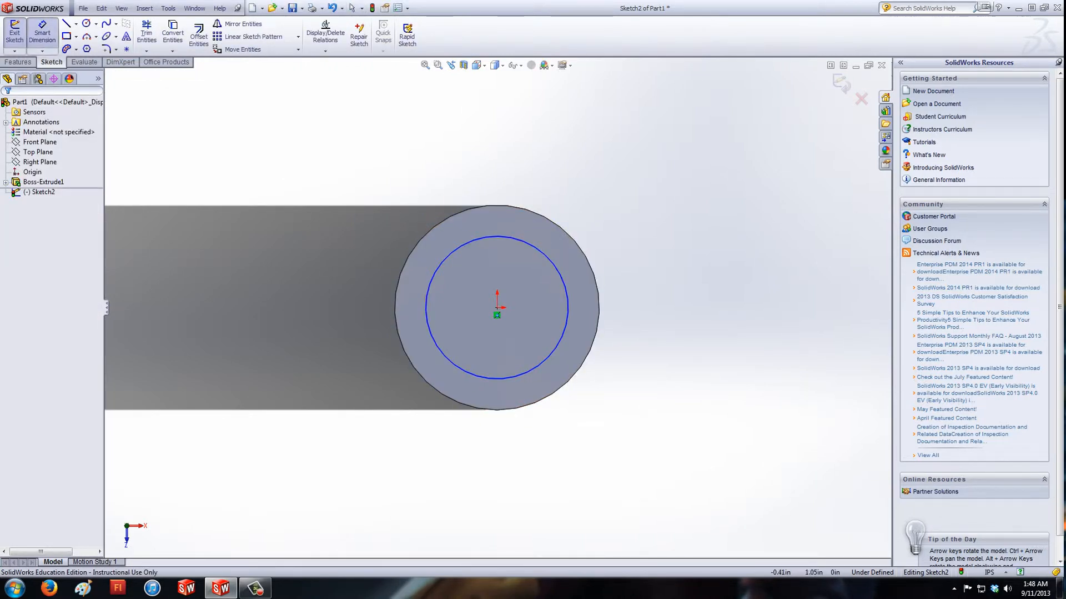
Dimension the inner circle to a 2.00 in diameter.
{"action": "left_click", "coordinate": [496, 240]}
{"action": "left_click", "coordinate": [367, 179]}
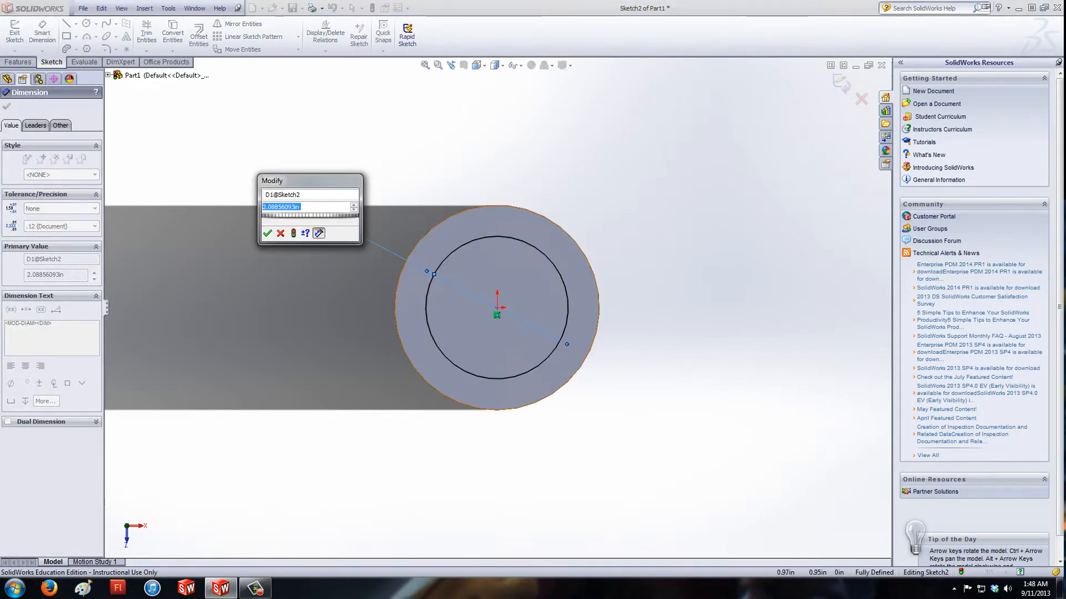
{"action": "type", "text": "1"}
{"action": "key", "text": "BackSpace"}
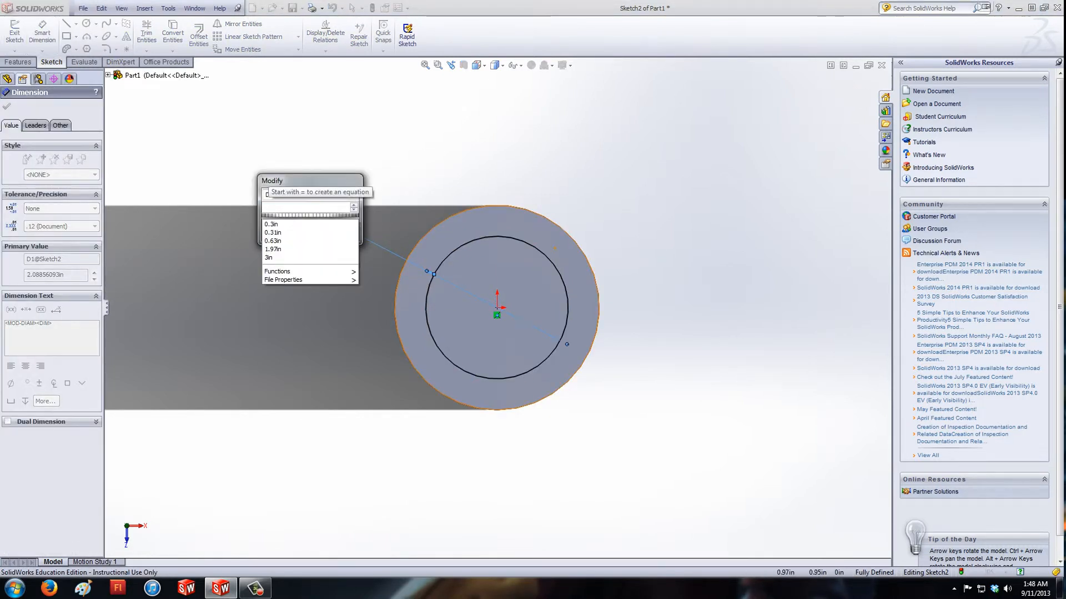
{"action": "type", "text": "2"}
{"action": "key", "text": "Return"}
{"action": "scroll", "coordinate": [498, 309], "scroll_direction": "down", "scroll_amount": 3}
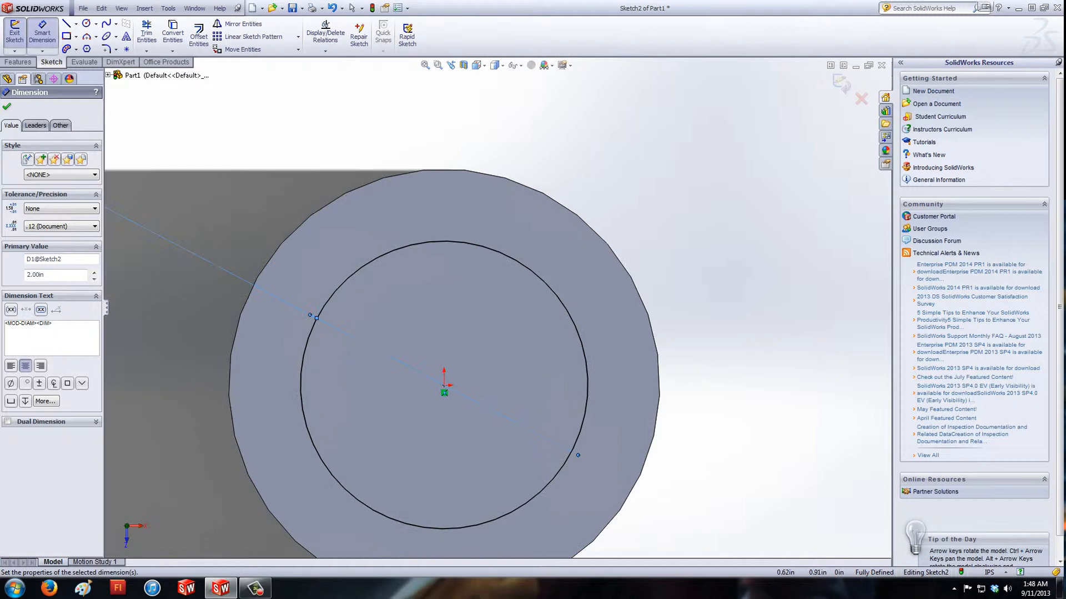
{"action": "scroll", "coordinate": [498, 308], "scroll_direction": "up", "scroll_amount": 2}
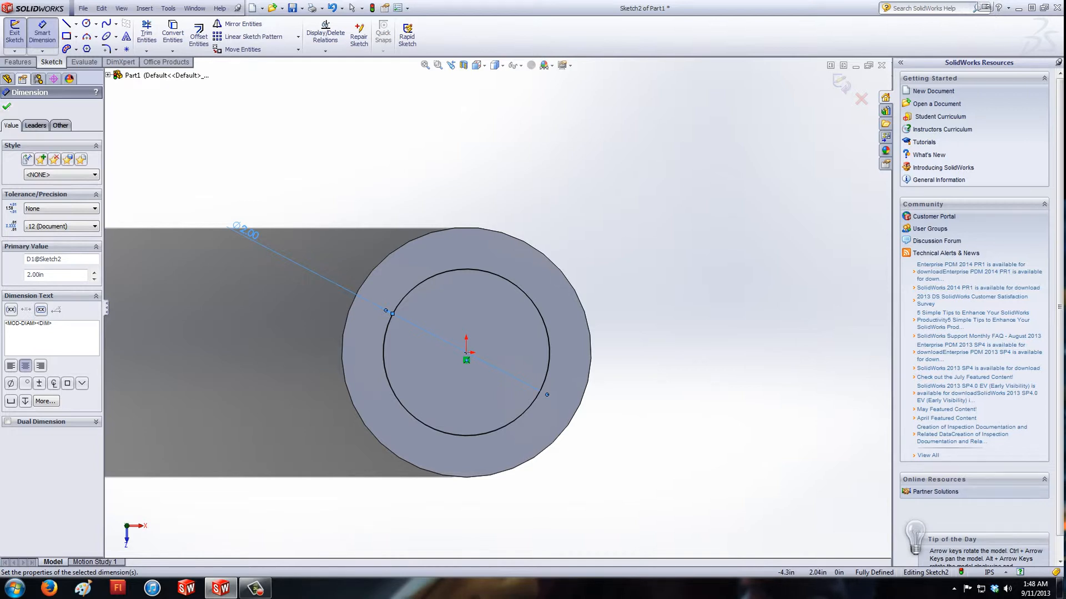
{"action": "left_click", "coordinate": [666, 166]}
Make the inner circle concentric with the cylinder's outer edge, fully defining Sketch2.
{"action": "left_click", "coordinate": [466, 269]}
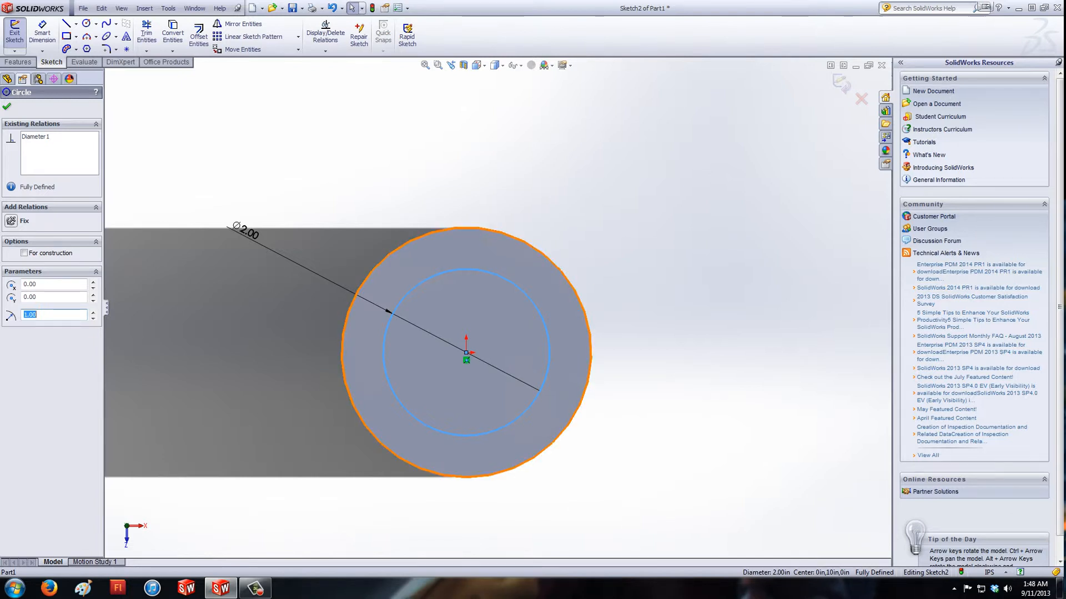
{"action": "left_click", "coordinate": [574, 249], "text": "ctrl"}
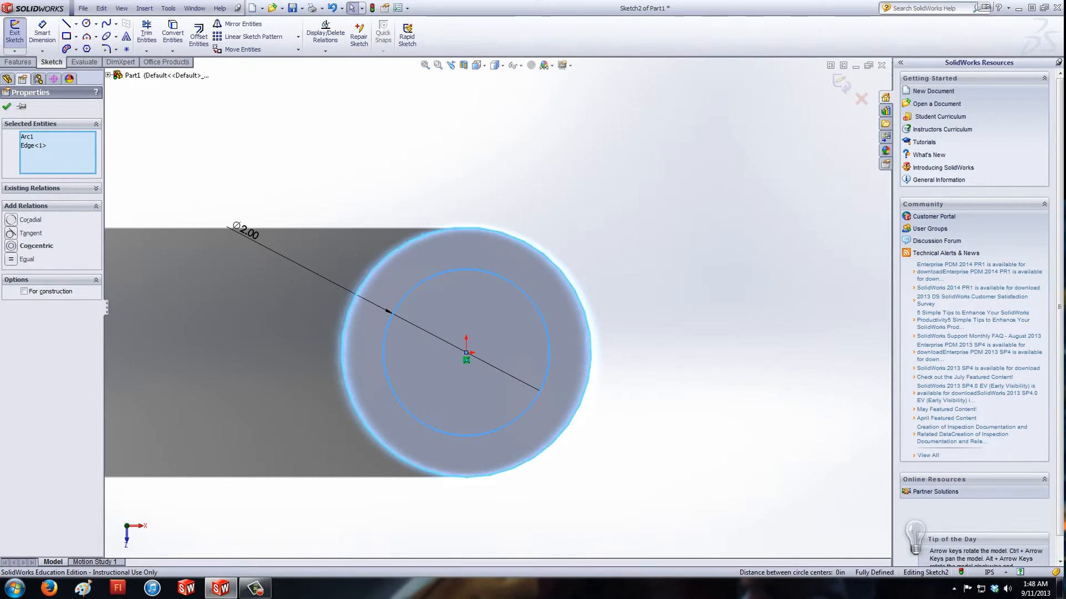
{"action": "left_click", "coordinate": [35, 245]}
{"action": "key", "text": "Return"}
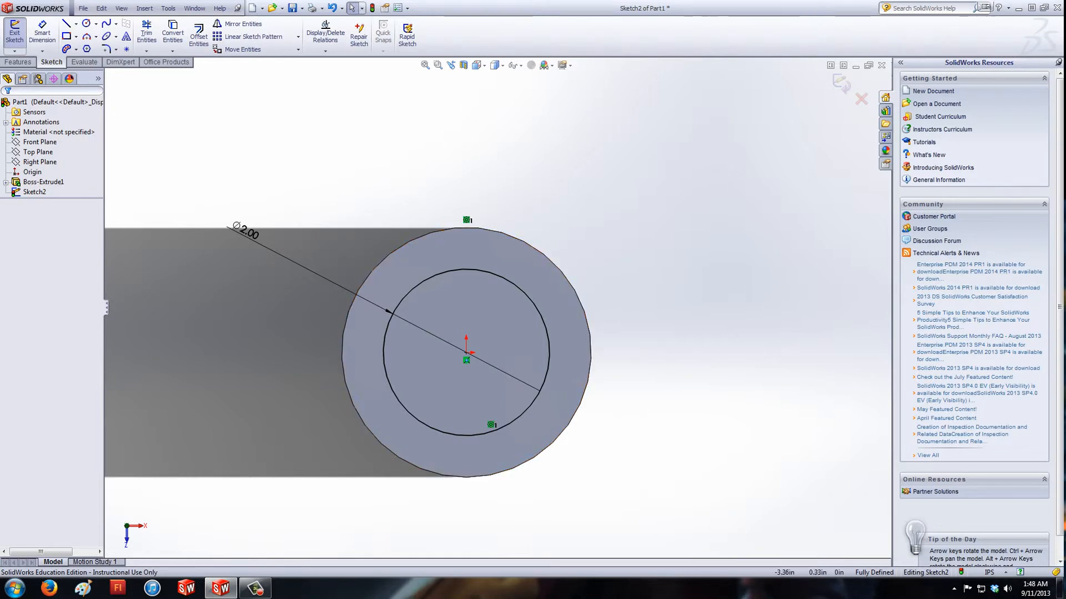
Start an Extruded Cut from the 2 in circle and inspect the cut preview from several angles.
{"action": "left_click", "coordinate": [18, 62]}
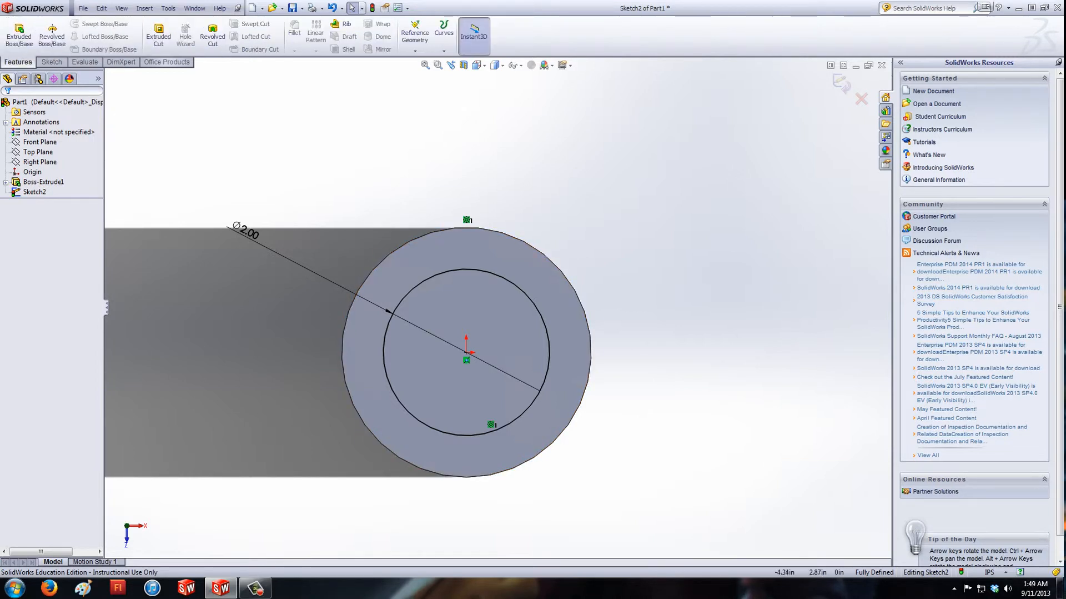
{"action": "left_click", "coordinate": [158, 35]}
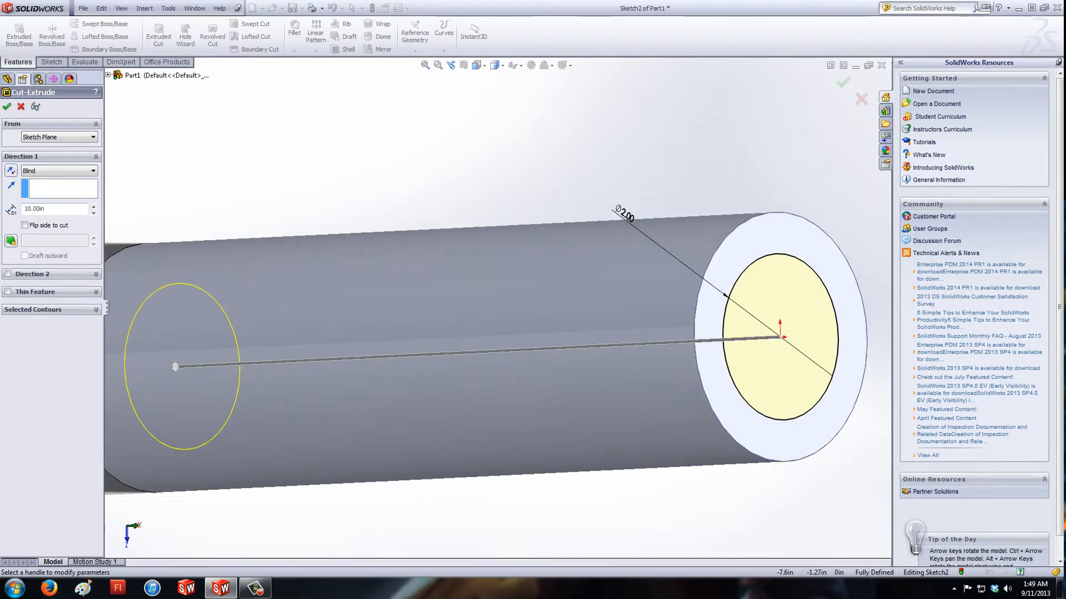
{"action": "middle_click_drag", "start_coordinate": [176, 367], "coordinate": [466, 350]}
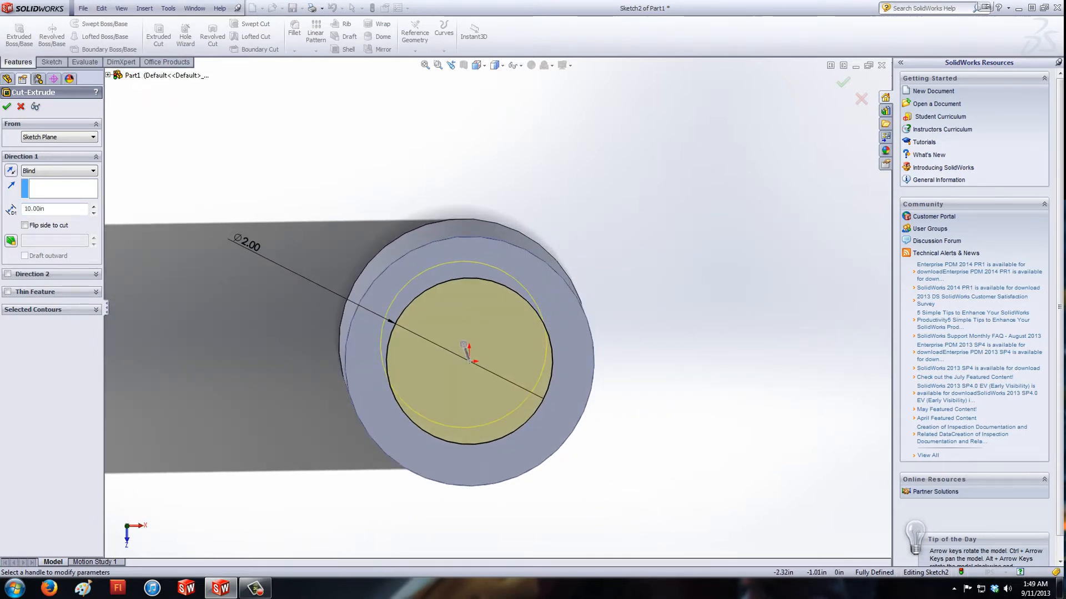
{"action": "middle_click_drag", "start_coordinate": [466, 349], "coordinate": [650, 333]}
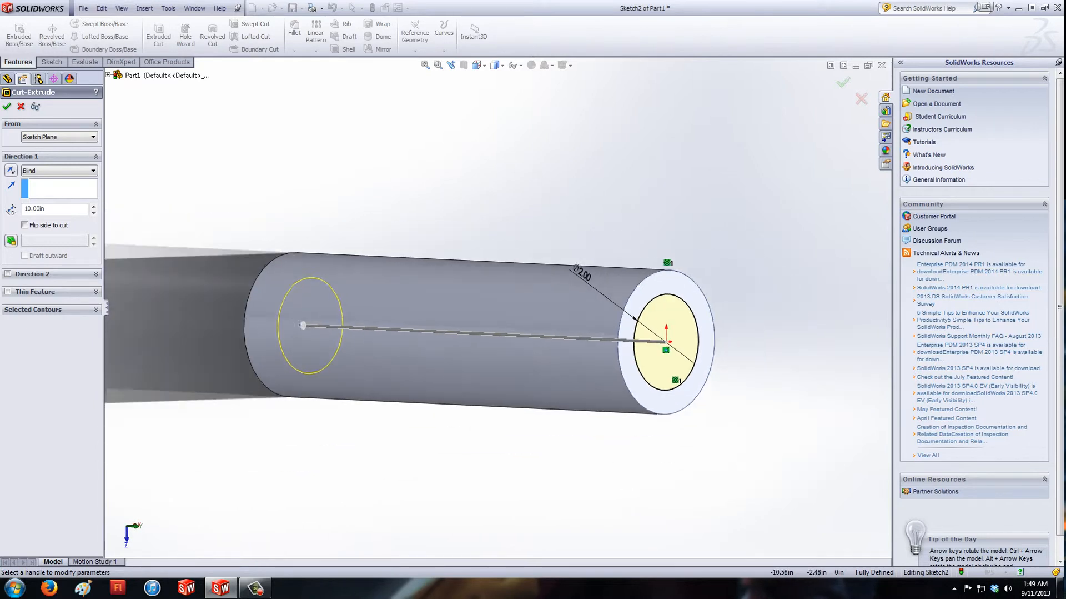
{"action": "scroll", "coordinate": [583, 333], "scroll_direction": "down", "scroll_amount": 3}
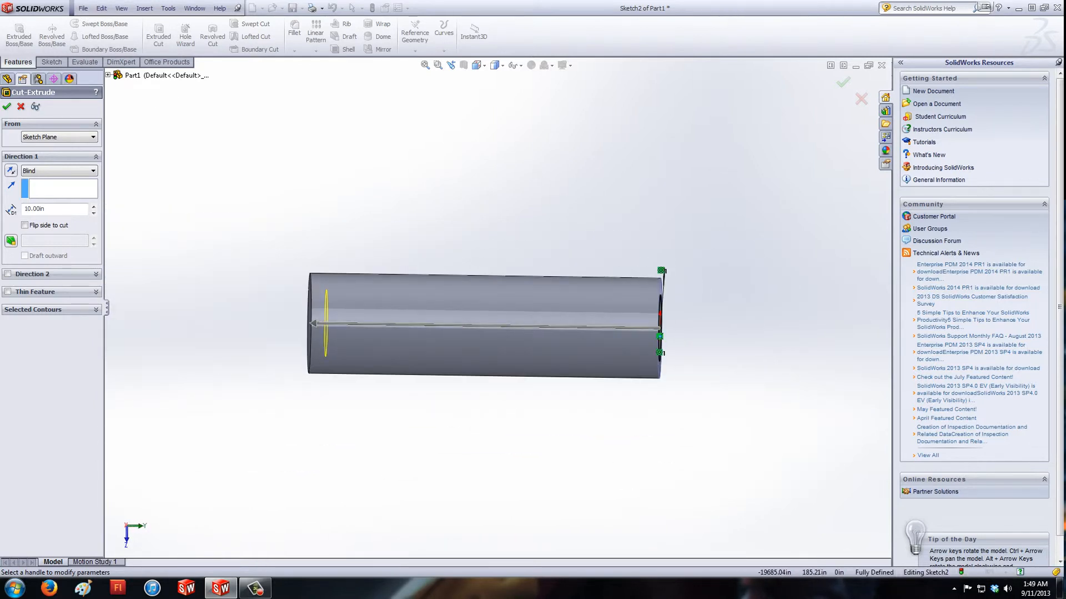
{"action": "double_click", "coordinate": [41, 207]}
{"action": "type", "text": "10."}
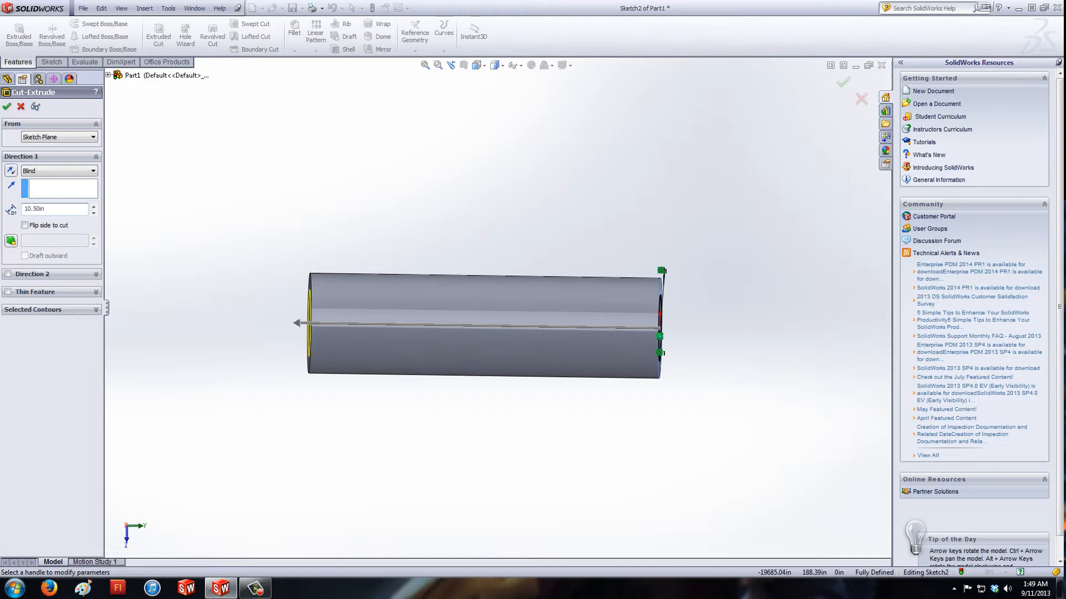
{"action": "middle_click_drag", "start_coordinate": [658, 317], "coordinate": [664, 275]}
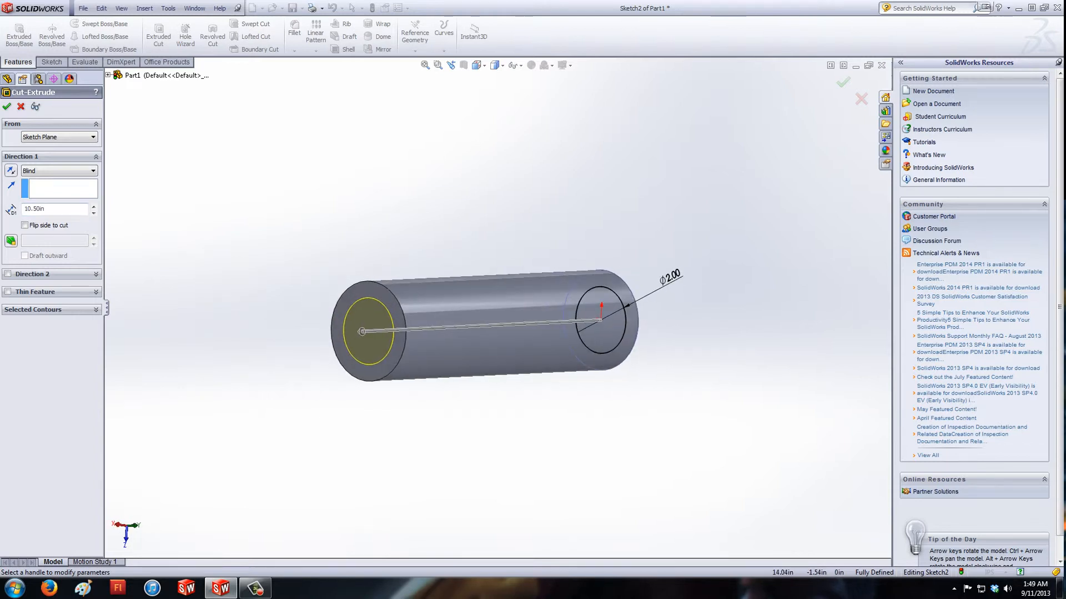
{"action": "double_click", "coordinate": [35, 208]}
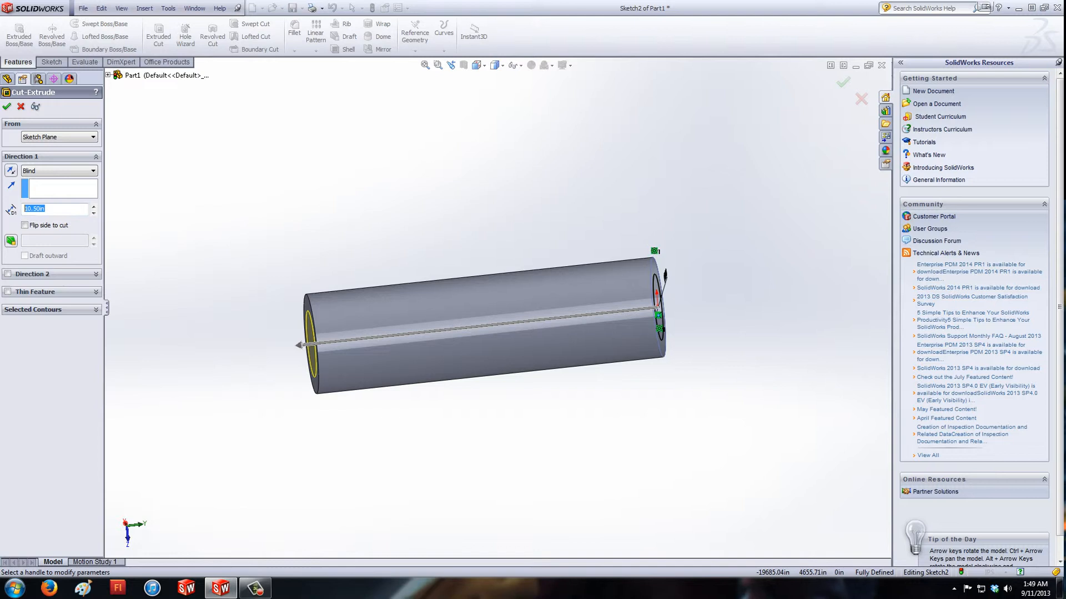
{"action": "type", "text": "1"}
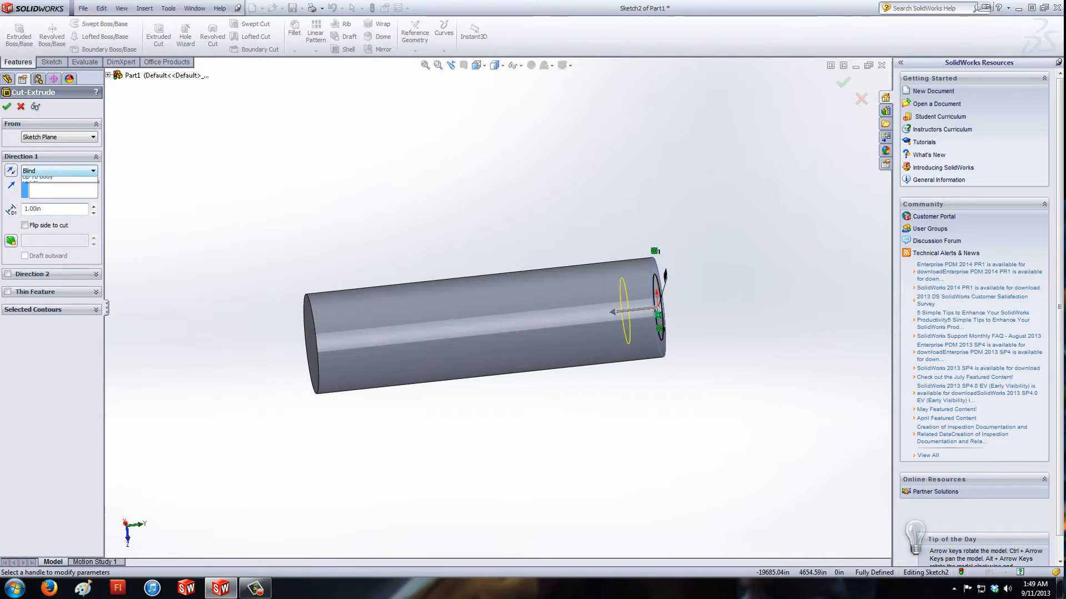
Set the cut to Through All and accept it, boring the hole as Cut-Extrude1.
{"action": "left_click", "coordinate": [92, 170]}
{"action": "left_click", "coordinate": [38, 187]}
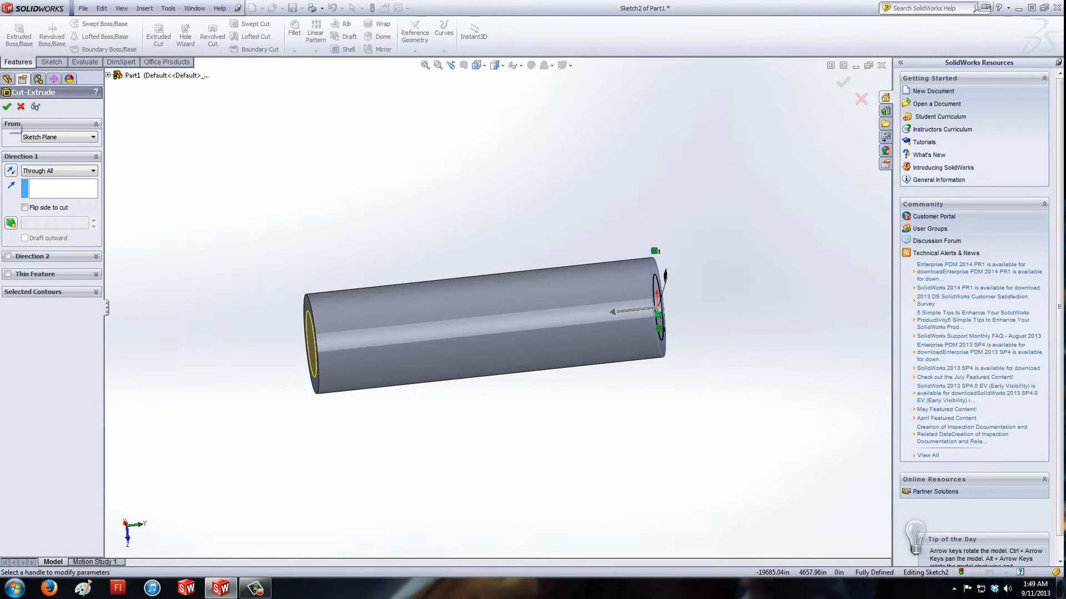
{"action": "left_click", "coordinate": [6, 106]}
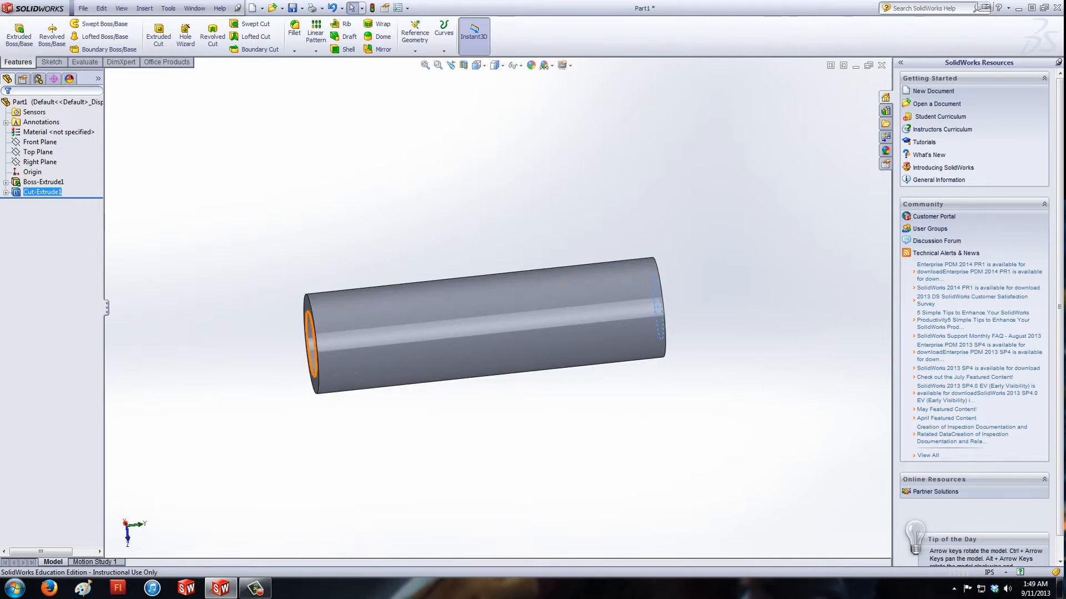
{"action": "left_click", "coordinate": [42, 181], "text": "ctrl"}
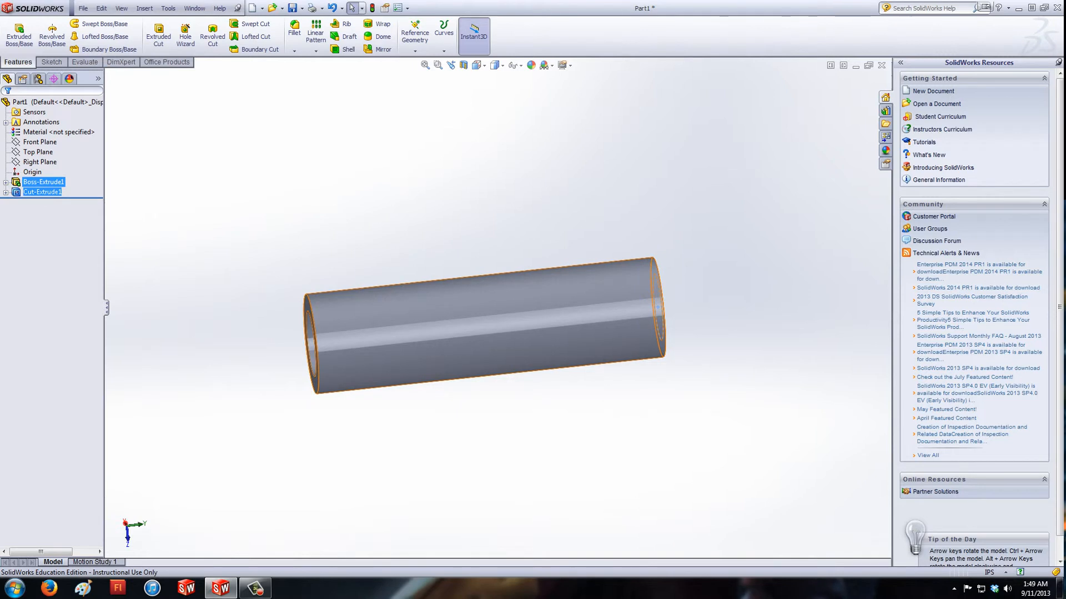
{"action": "left_click", "coordinate": [310, 341]}
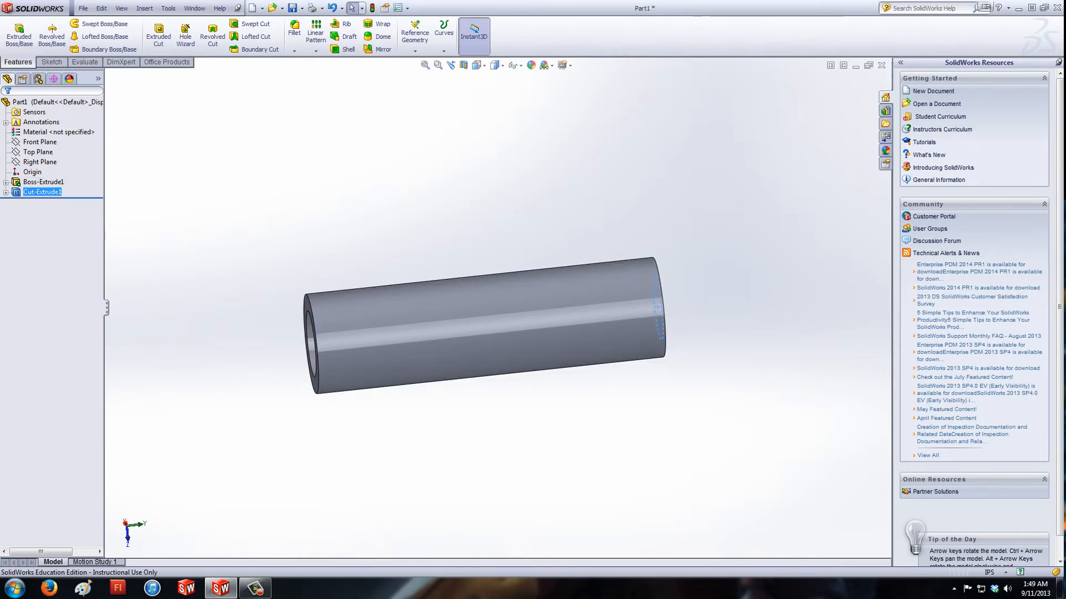
{"action": "left_click", "coordinate": [44, 181]}
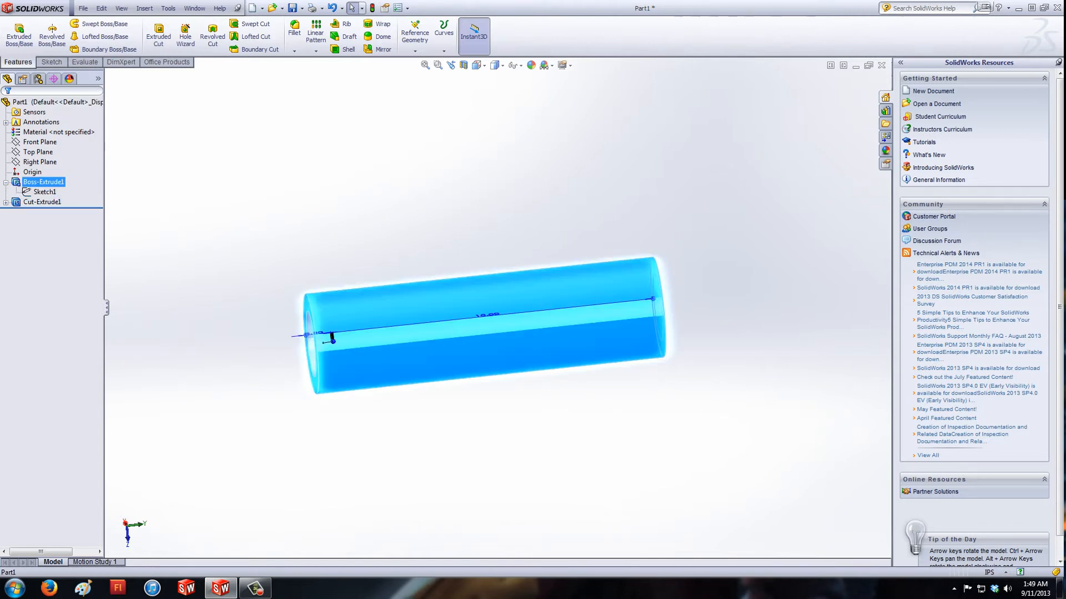
{"action": "left_click", "coordinate": [7, 181]}
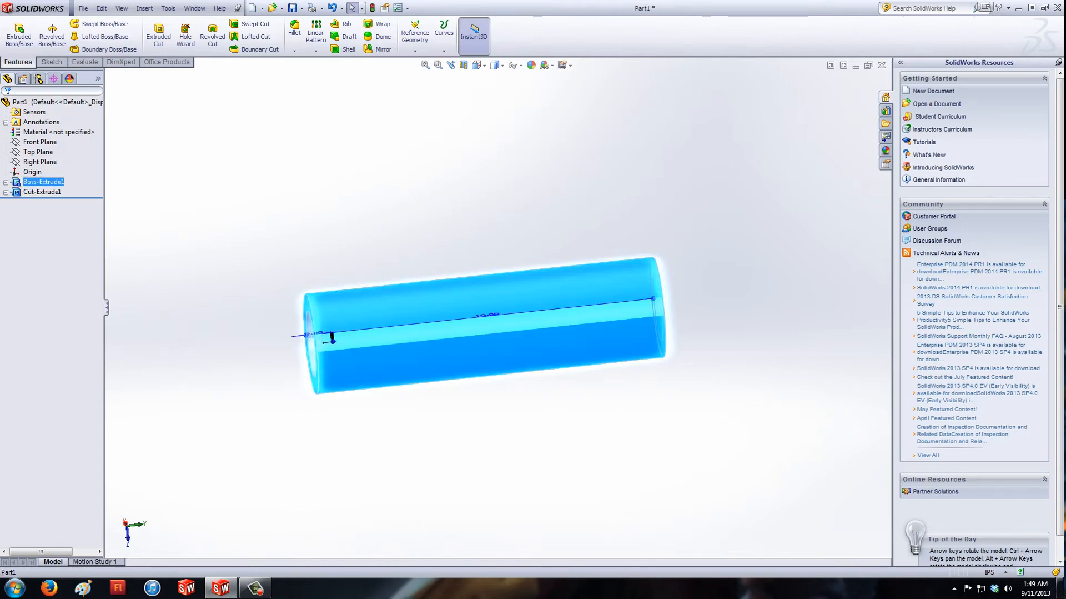
{"action": "right_click", "coordinate": [58, 181]}
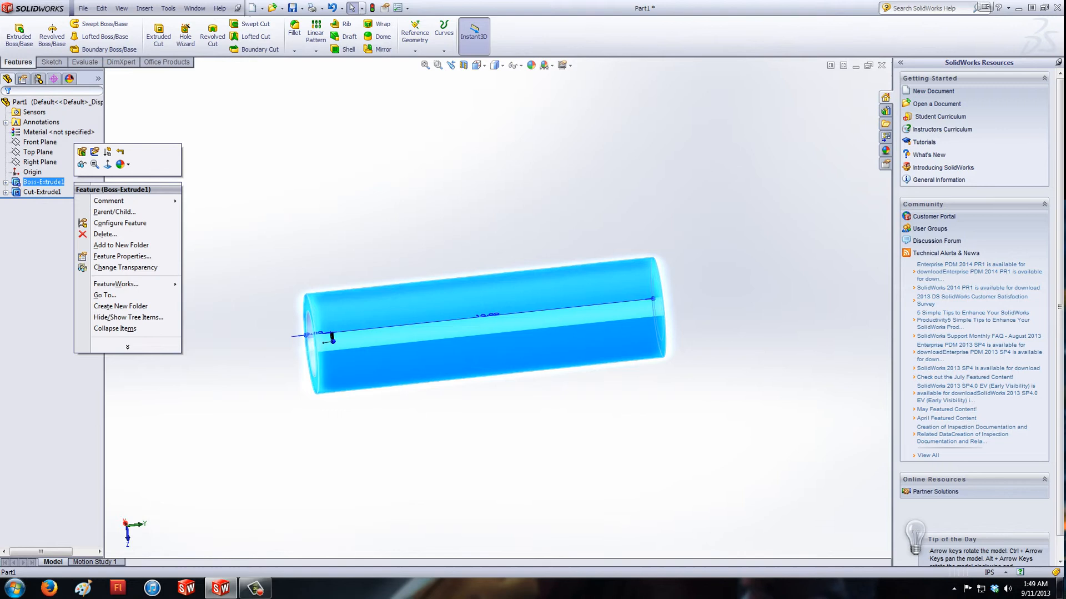
{"action": "key", "text": "Escape"}
{"action": "right_click", "coordinate": [43, 181]}
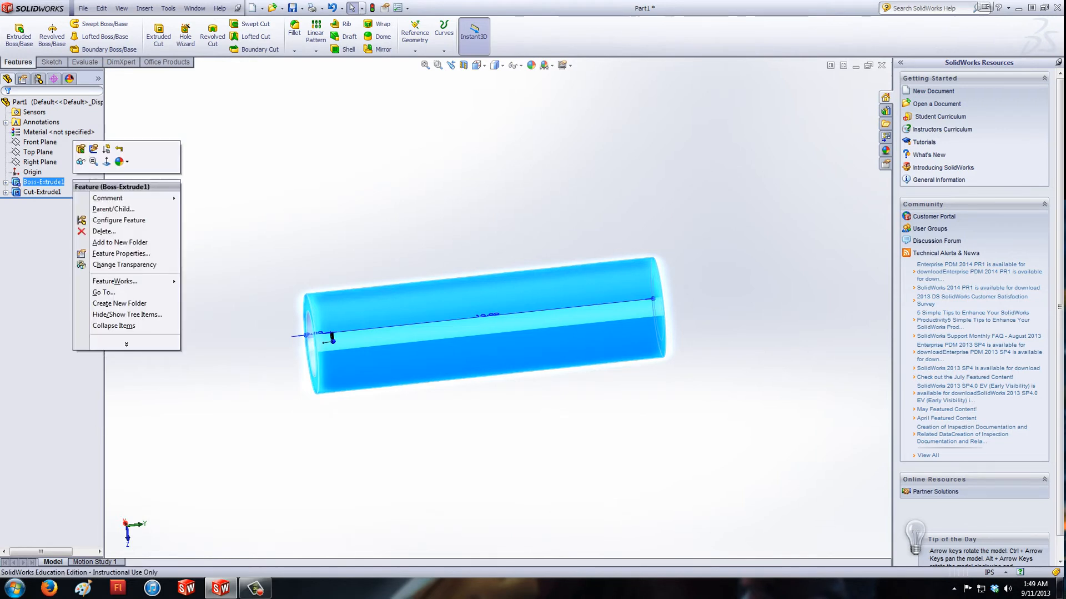
{"action": "key", "text": "Escape"}
{"action": "left_click", "coordinate": [41, 191], "text": "ctrl"}
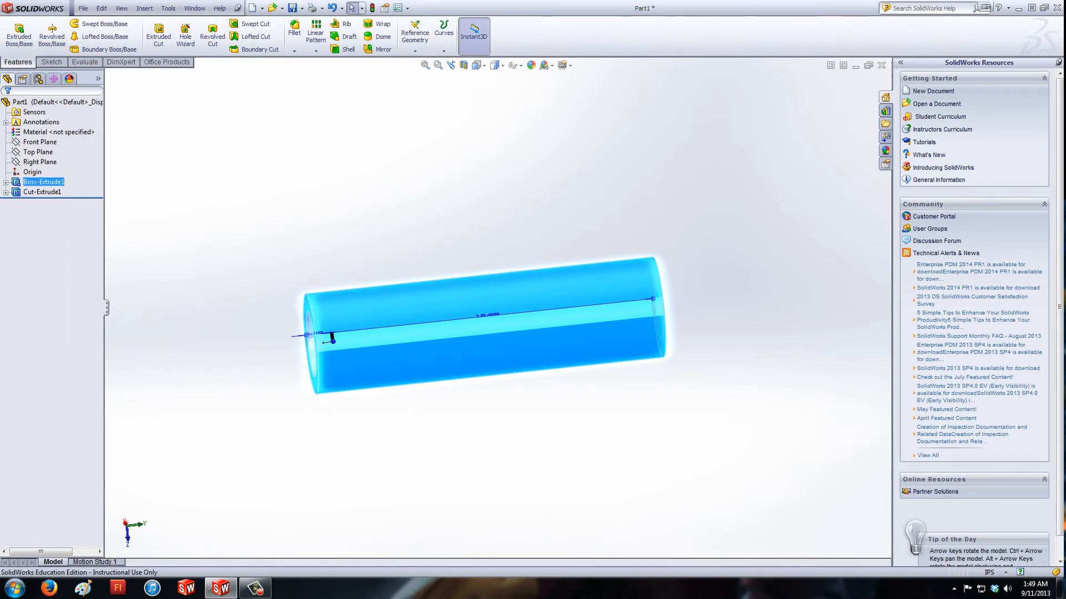
{"action": "key", "text": "Escape"}
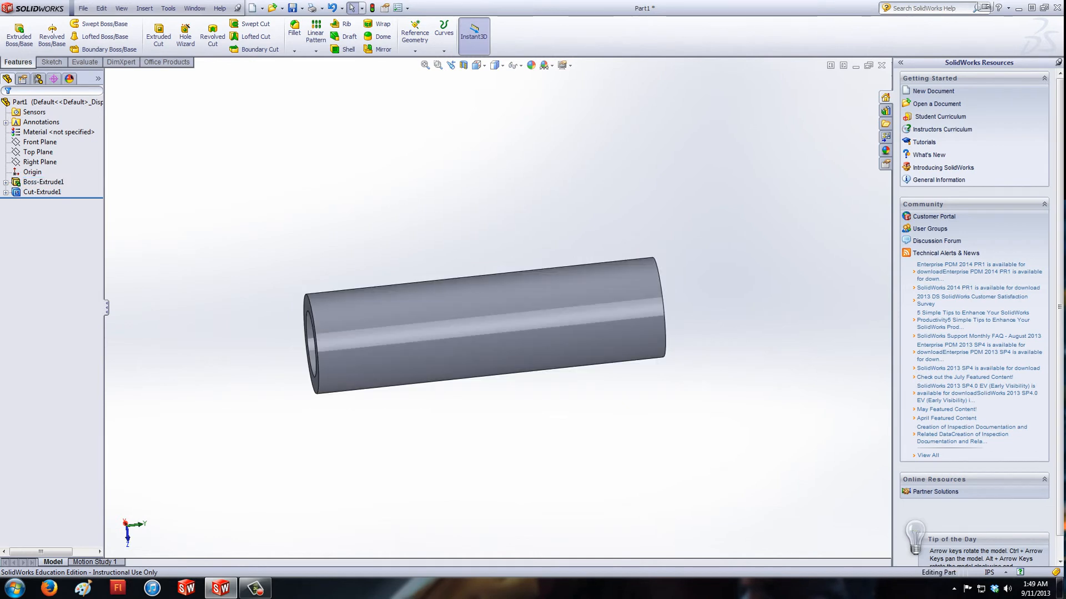
Orbit the tube to view its open bored end and side profile.
{"action": "middle_click_drag", "start_coordinate": [499, 325], "coordinate": [425, 317]}
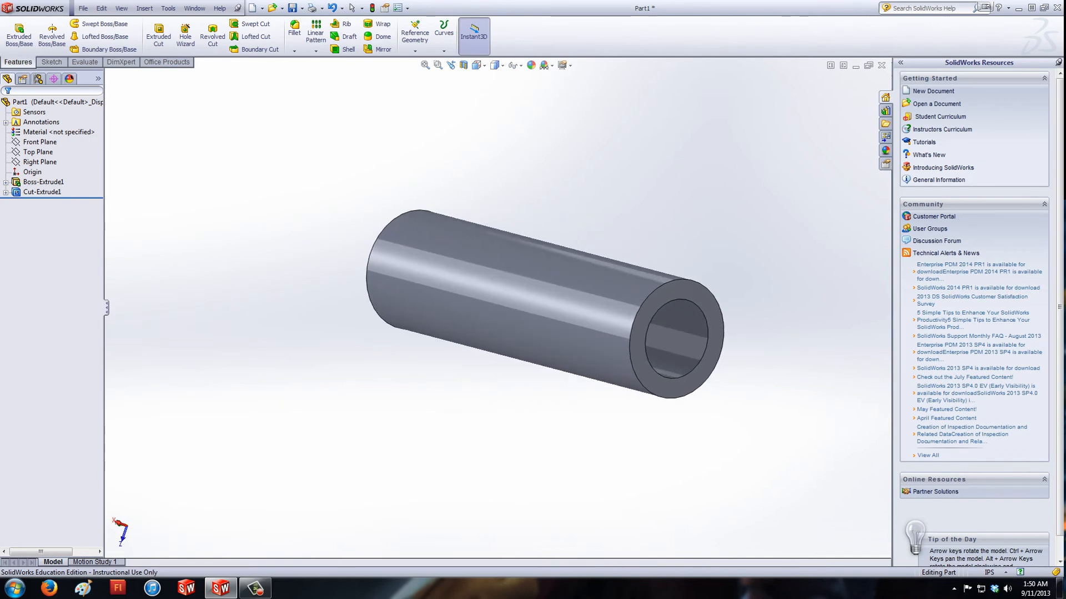
{"action": "middle_click_drag", "start_coordinate": [499, 317], "coordinate": [425, 317]}
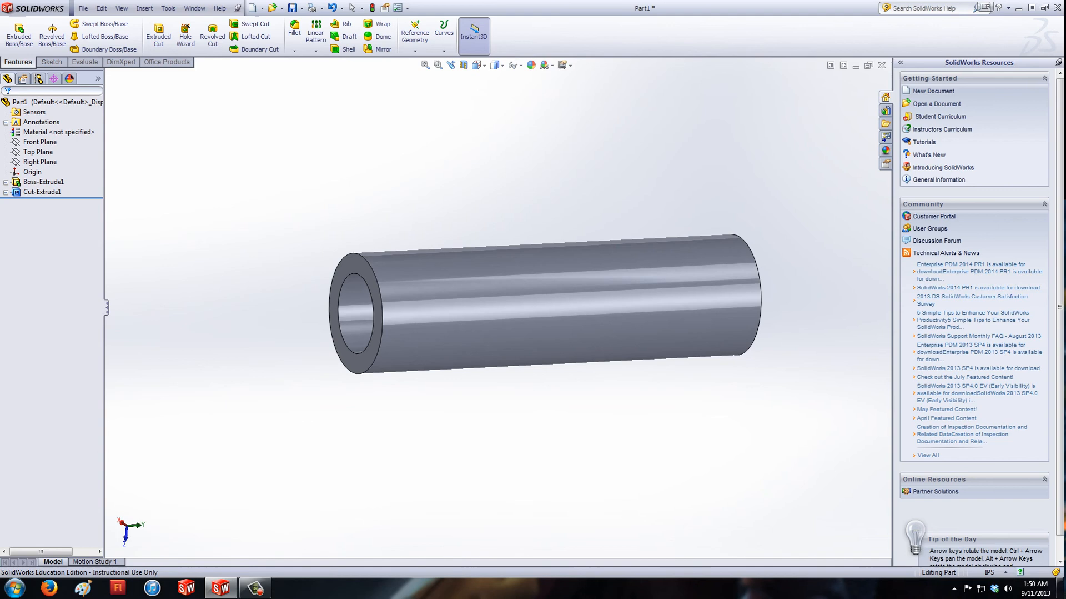